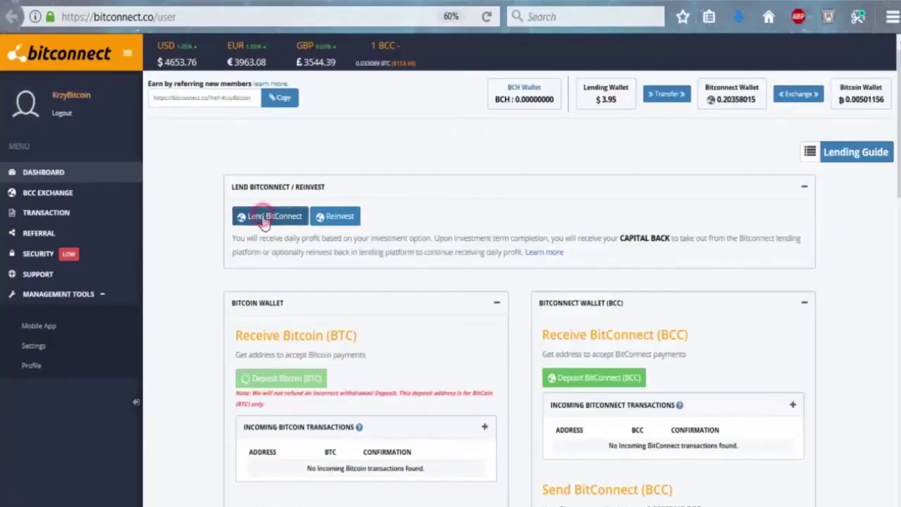
Open the Lend BitConnect form and copy the 5010 minimum amount from the lending tier with capital release after 179 days.
click(255, 215)
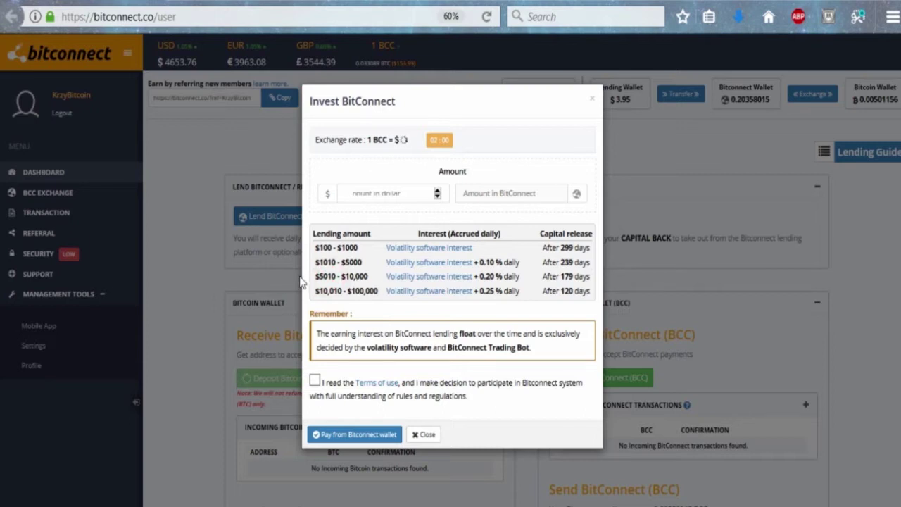
drag(322, 276, 371, 281)
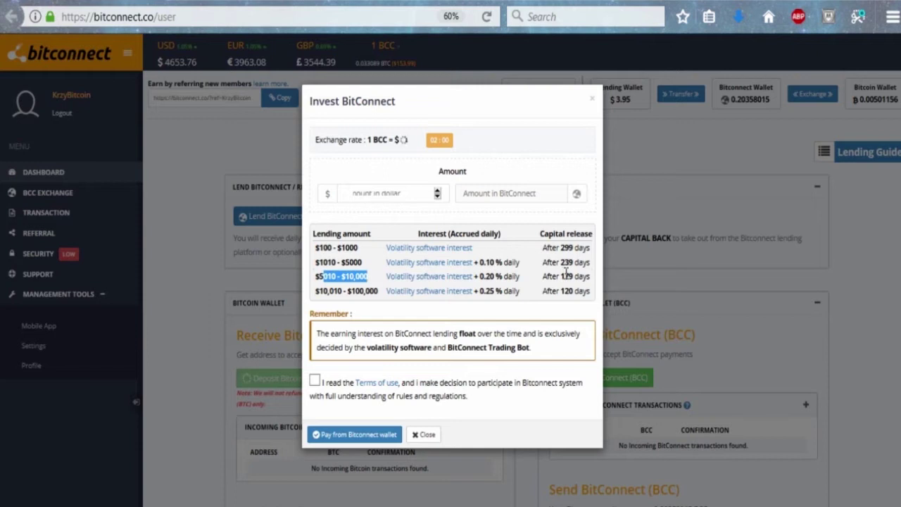
double_click(327, 276)
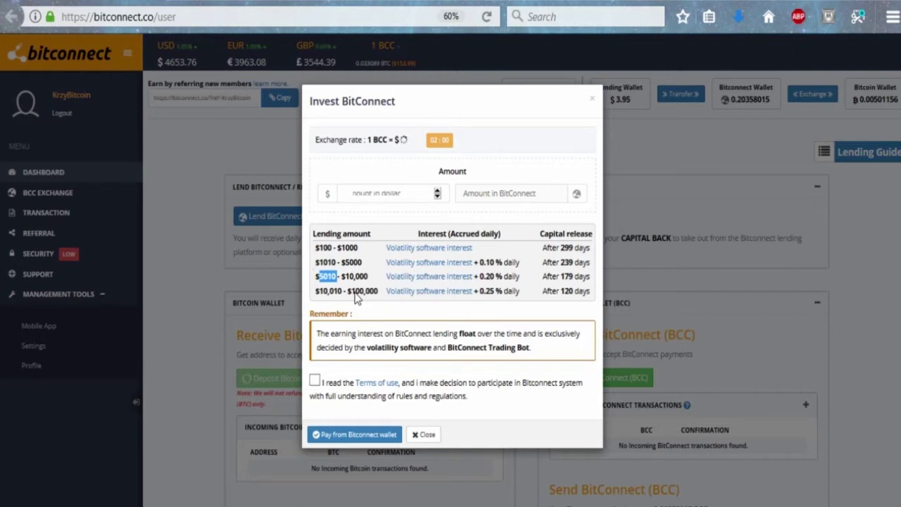
right_click(328, 279)
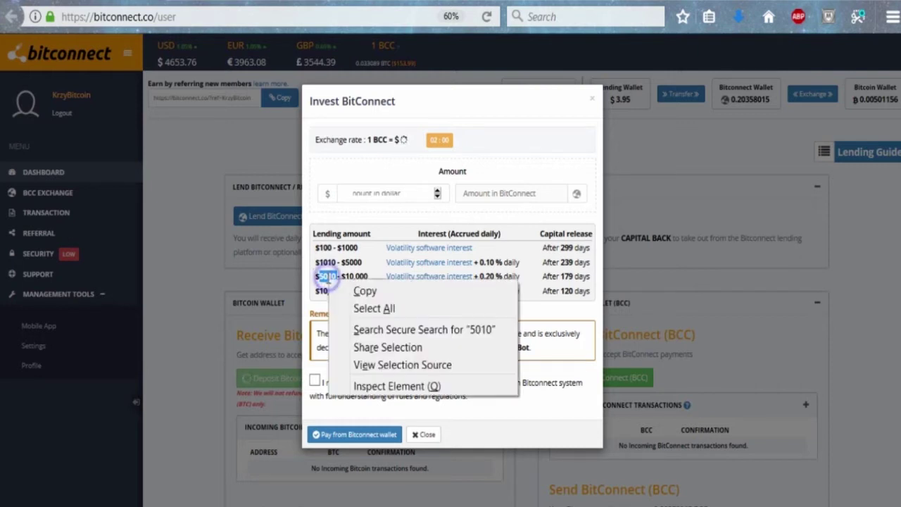
click(360, 291)
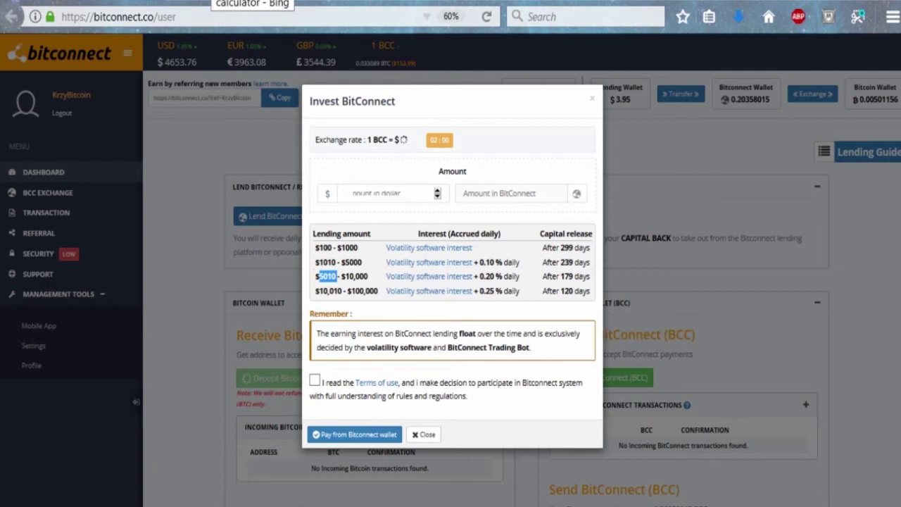
Switch to the Rapidtables Notepad and examine the purchase calculation $5,010÷$6.05 at the start of the notes.
click(253, 0)
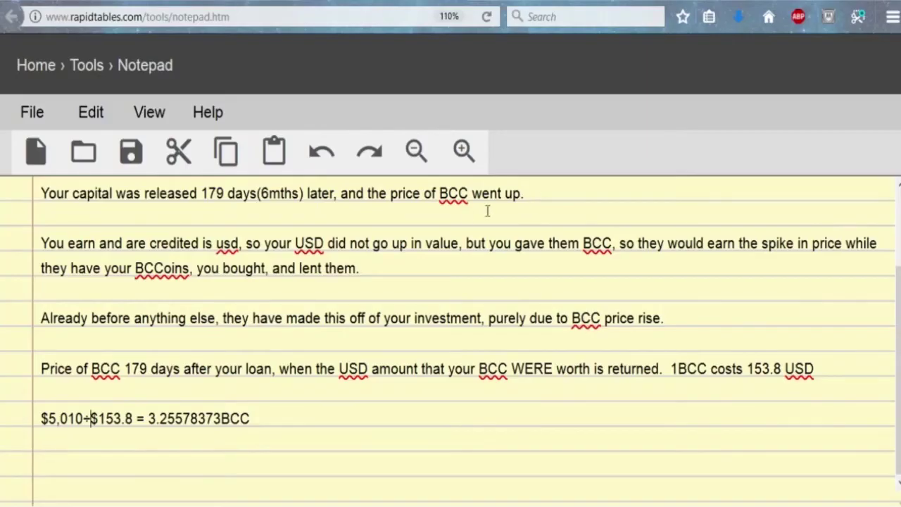
key(ctrl+Home)
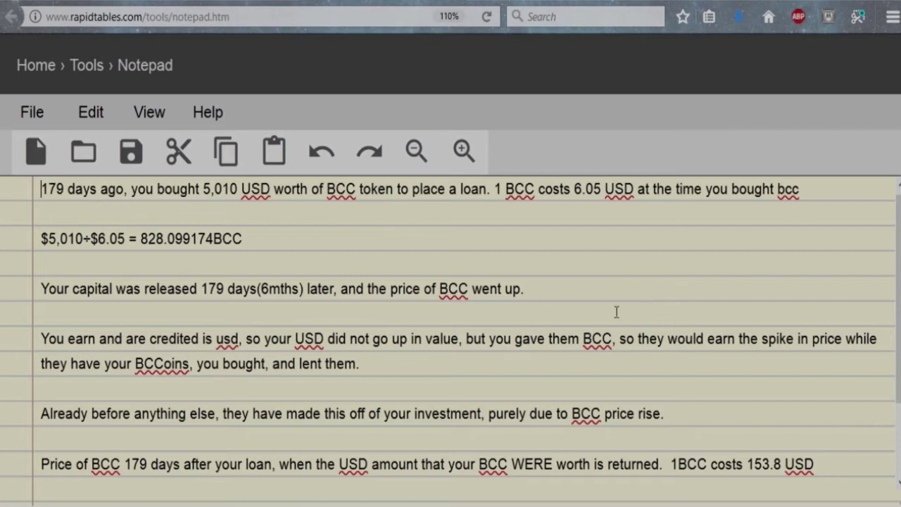
click(635, 286)
click(98, 241)
drag(109, 243, 124, 241)
drag(47, 240, 129, 238)
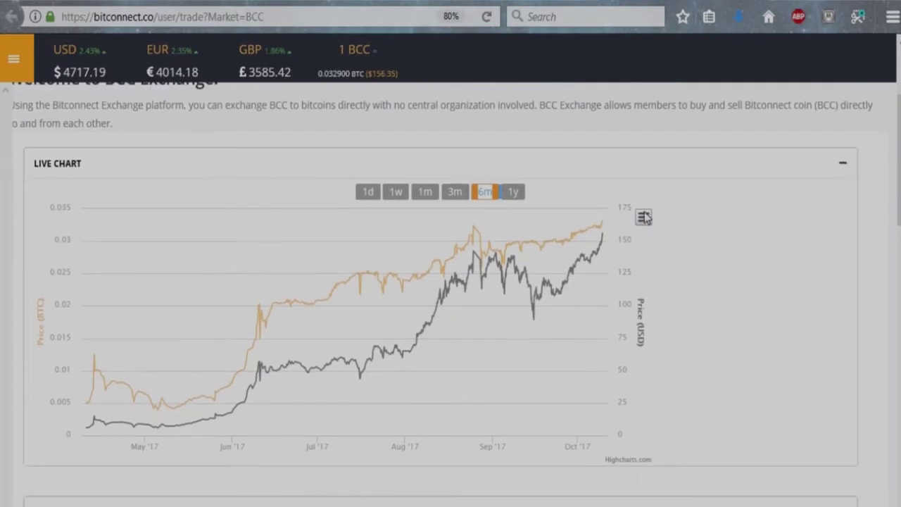
Check the BCC price at the start of the six-month live chart and highlight the first calculation's BCC result in the notes.
mouse_move(89, 436)
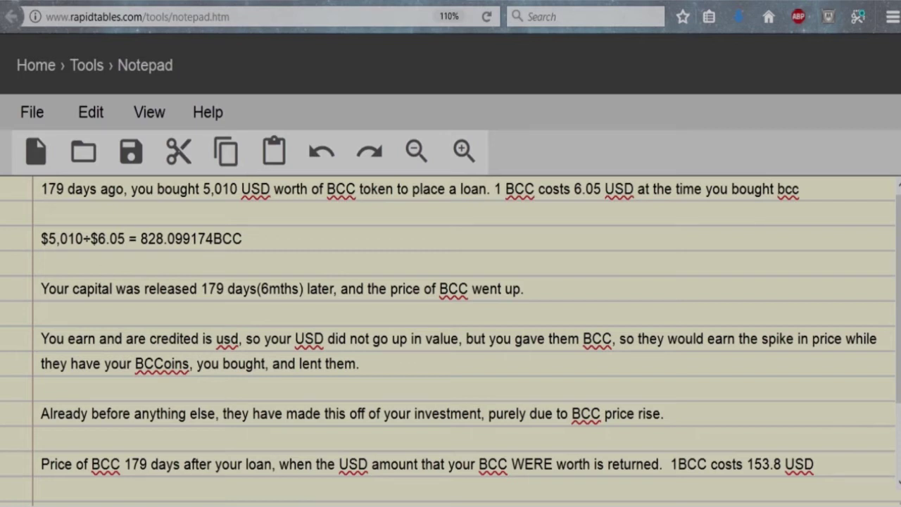
click(141, 240)
drag(141, 240, 209, 236)
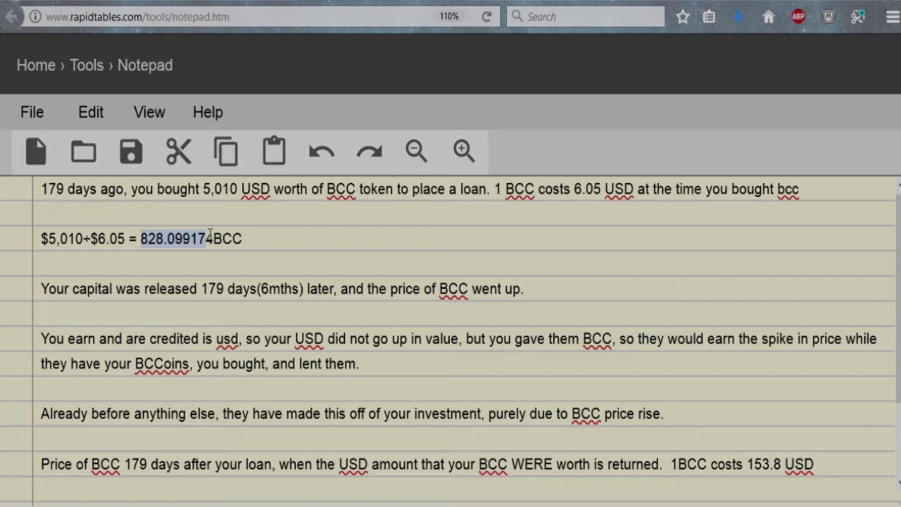
click(190, 285)
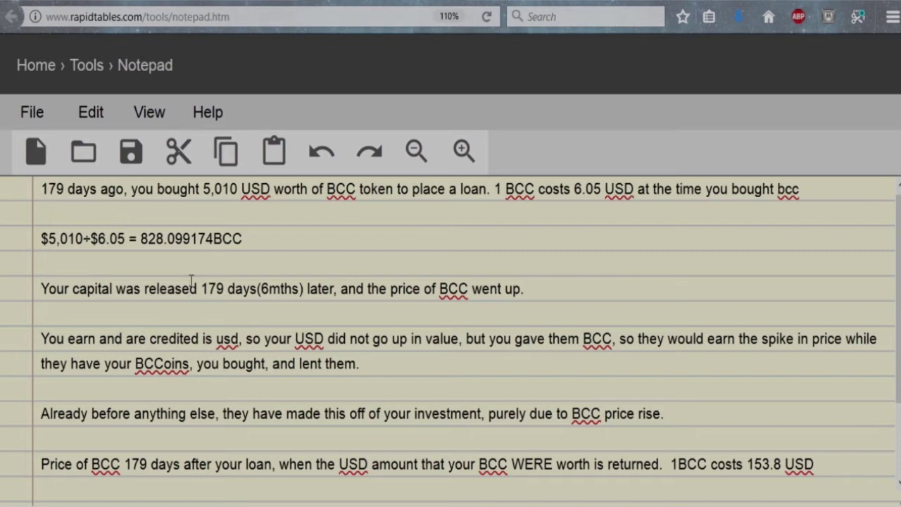
Go to the final calculation in the notes and highlight its $5,010 amount.
click(267, 376)
key(Down)
key(Down)
key(Down)
key(Down)
key(Down)
key(Down)
key(Down)
key(Down)
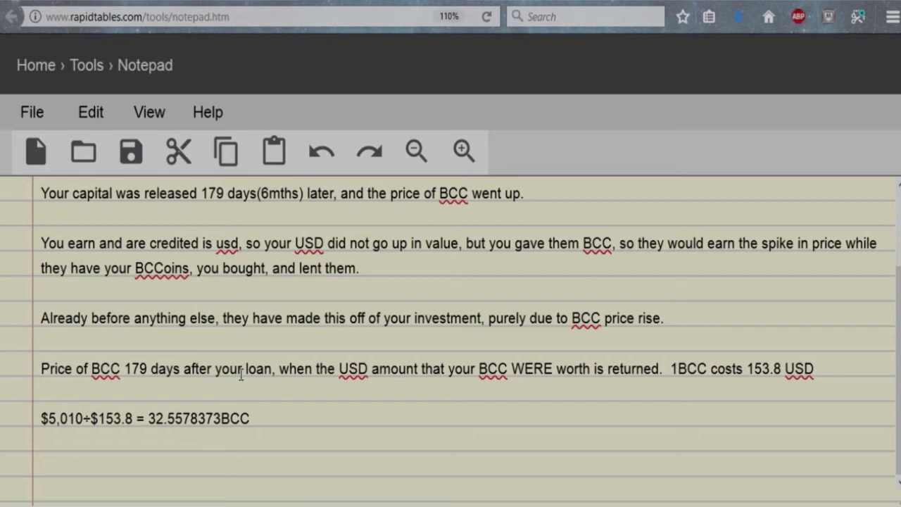
click(215, 467)
click(44, 418)
drag(42, 418, 84, 418)
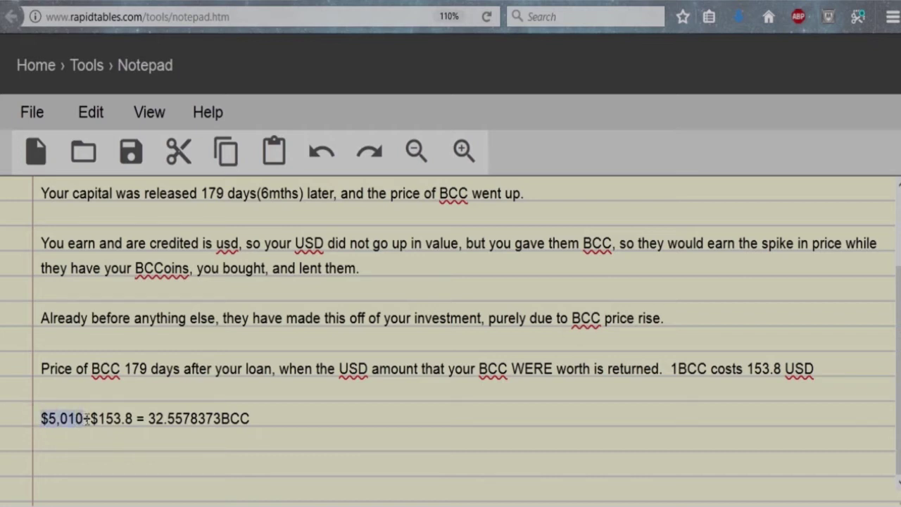
click(85, 419)
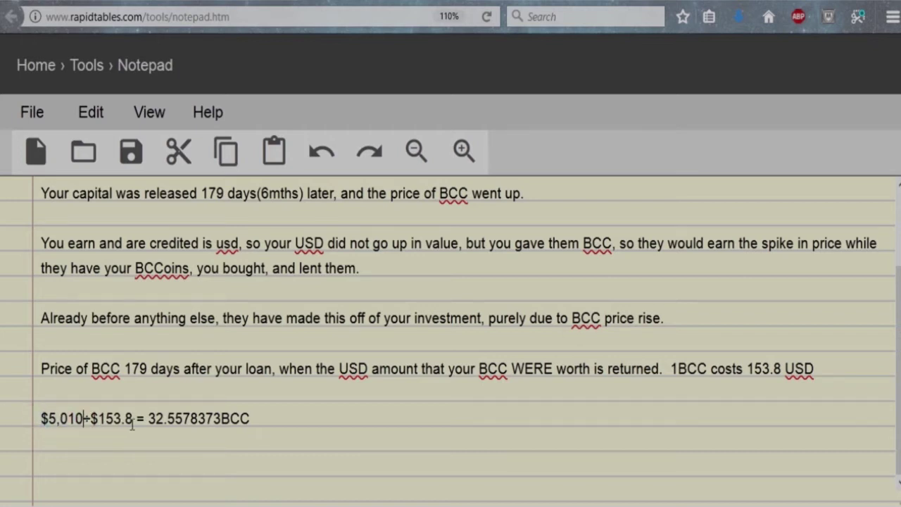
Highlight the 153.8 price in the final calculation and compare it with the latest price on the BCC live chart.
drag(132, 422, 99, 421)
click(270, 417)
drag(97, 418, 134, 418)
key(ctrl+Tab)
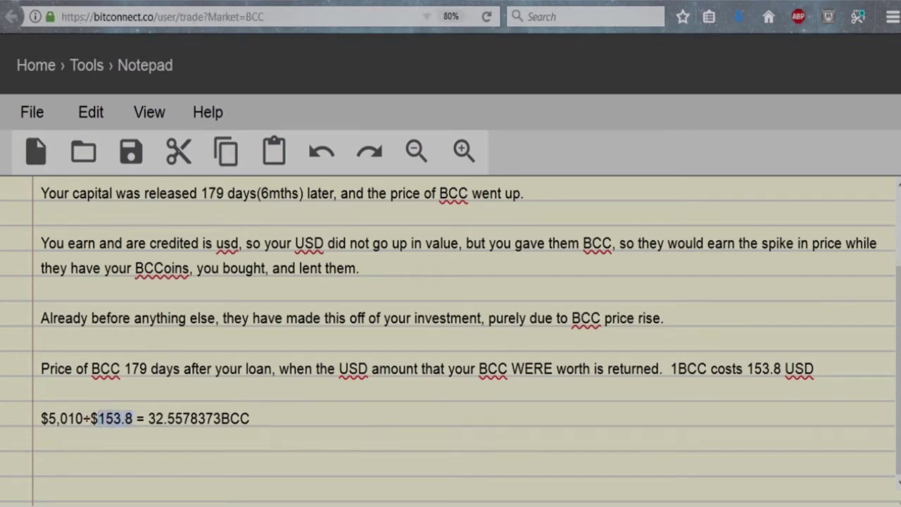
mouse_move(602, 240)
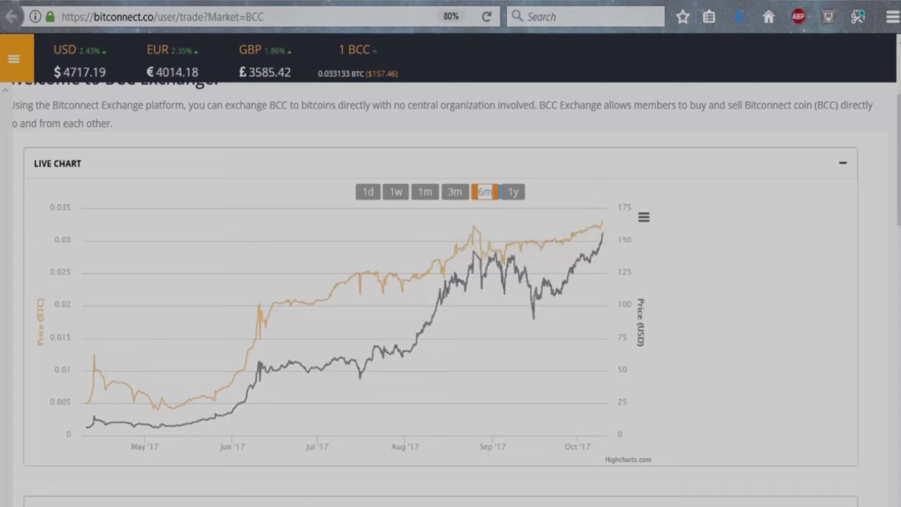
click(400, 2)
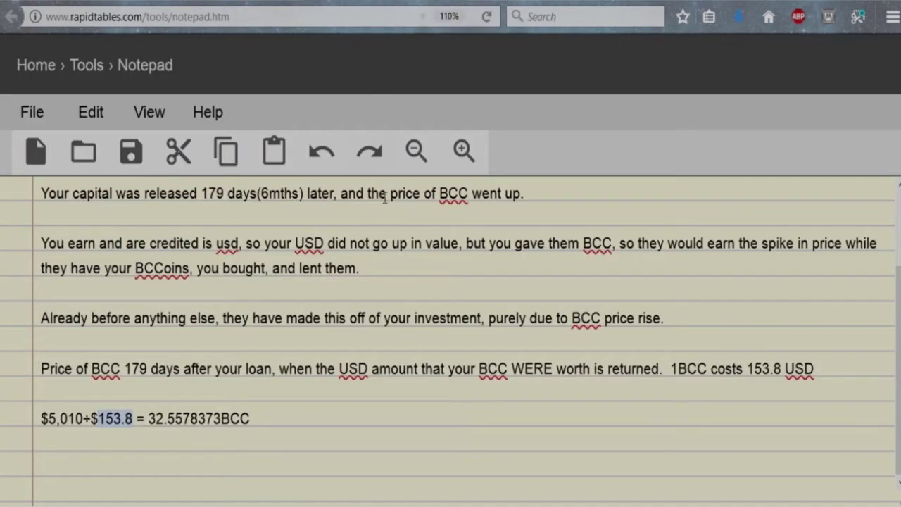
click(316, 410)
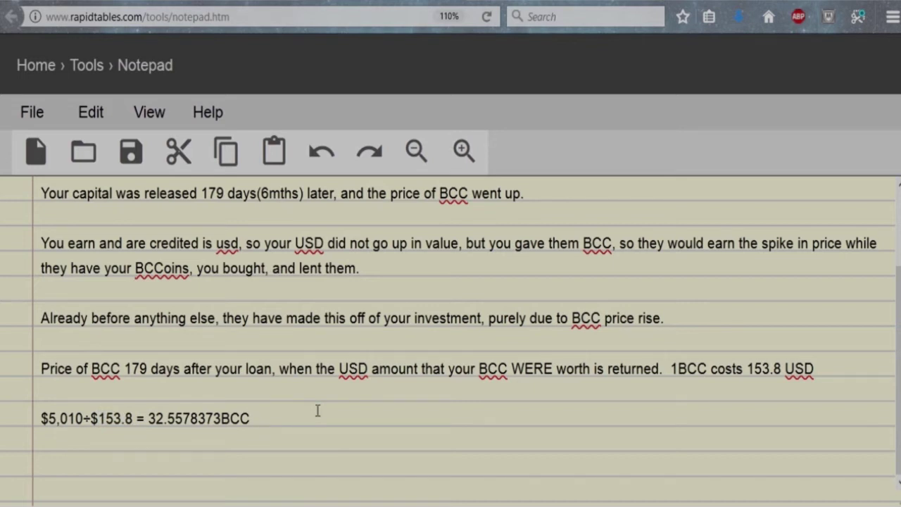
Return to the start of the notes and highlight the BCC amount originally bought.
key(ctrl+Home)
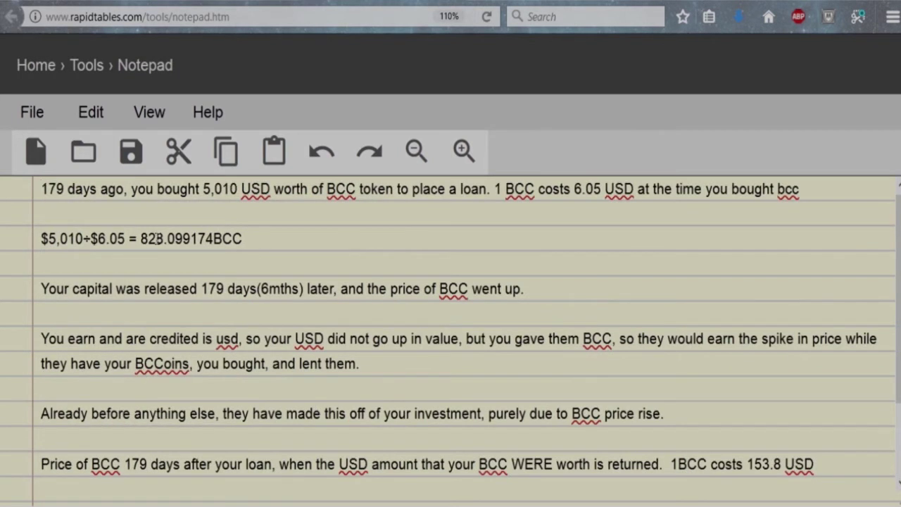
drag(141, 240, 205, 242)
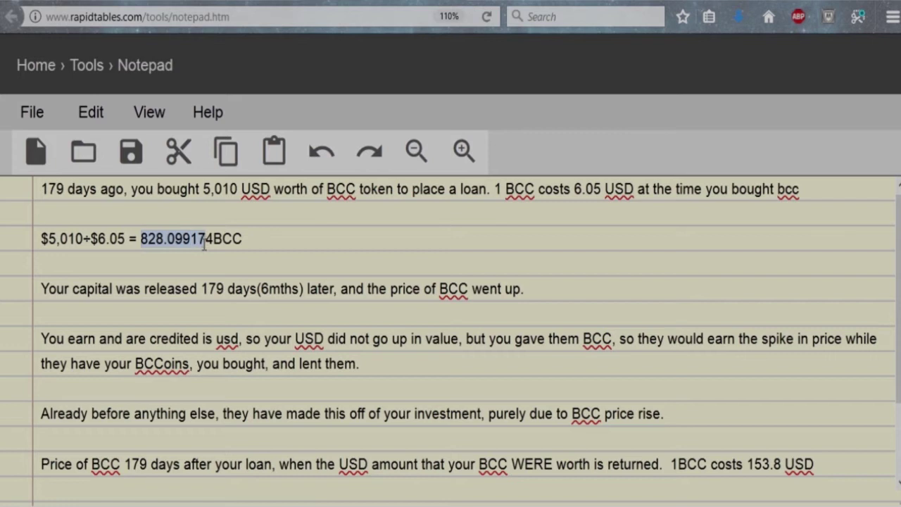
click(430, 259)
Copy the digits 32.557 from the BCC result of the final calculation in the notes.
key(Down)
key(Down)
key(Down)
key(Down)
key(Down)
key(Down)
key(Down)
key(Down)
key(Down)
key(Down)
key(Down)
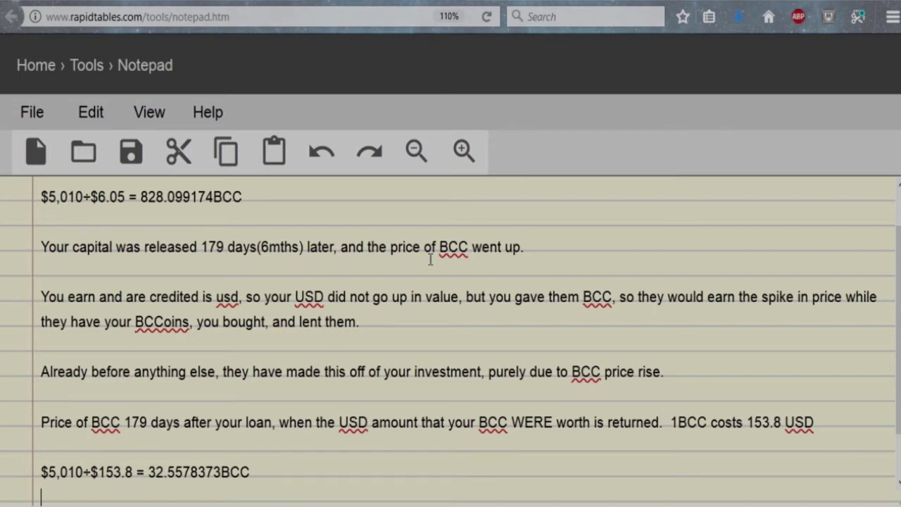
key(Return)
key(Return)
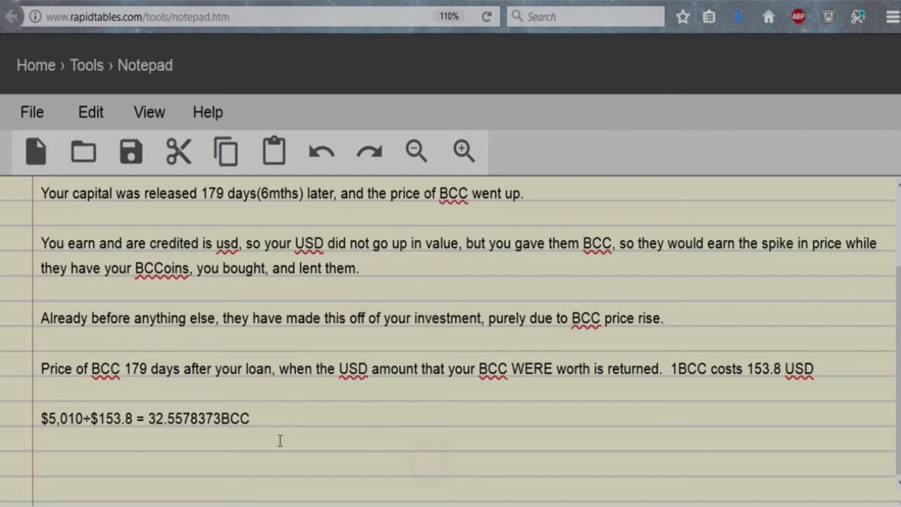
click(262, 419)
drag(191, 418, 149, 418)
right_click(159, 419)
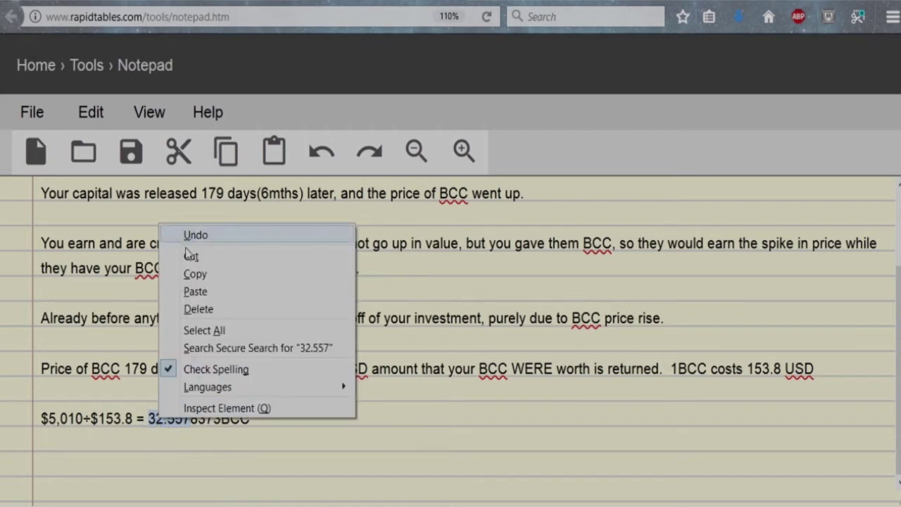
click(189, 276)
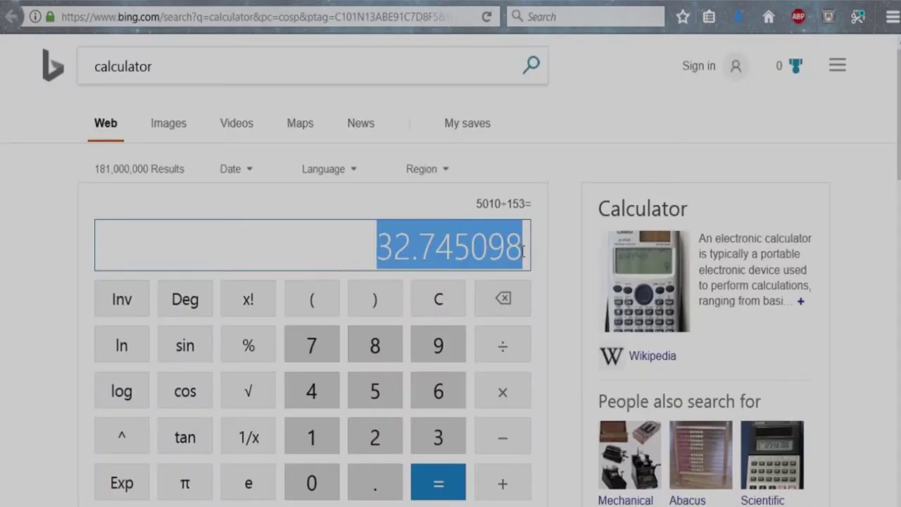
Clear the previous result from the Bing calculator and copy 828.099 from the first BCC result in the notes.
key(BackSpace)
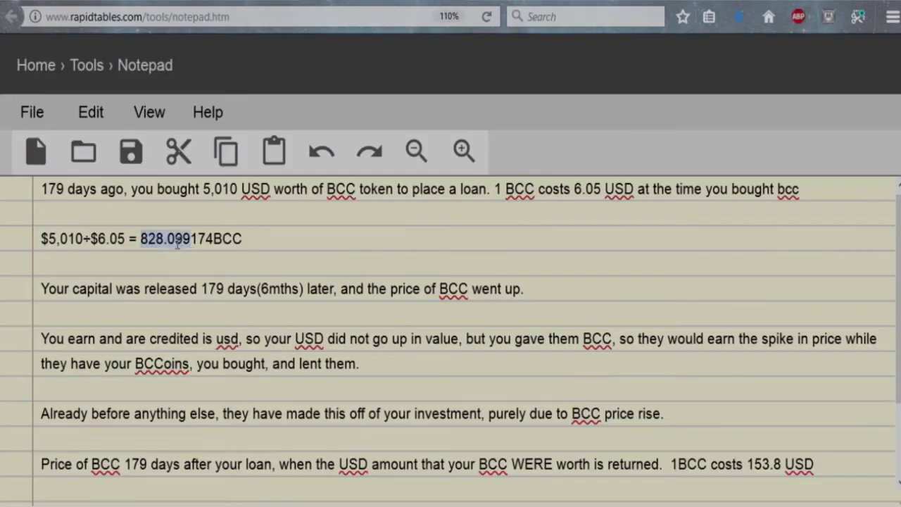
right_click(177, 247)
click(214, 295)
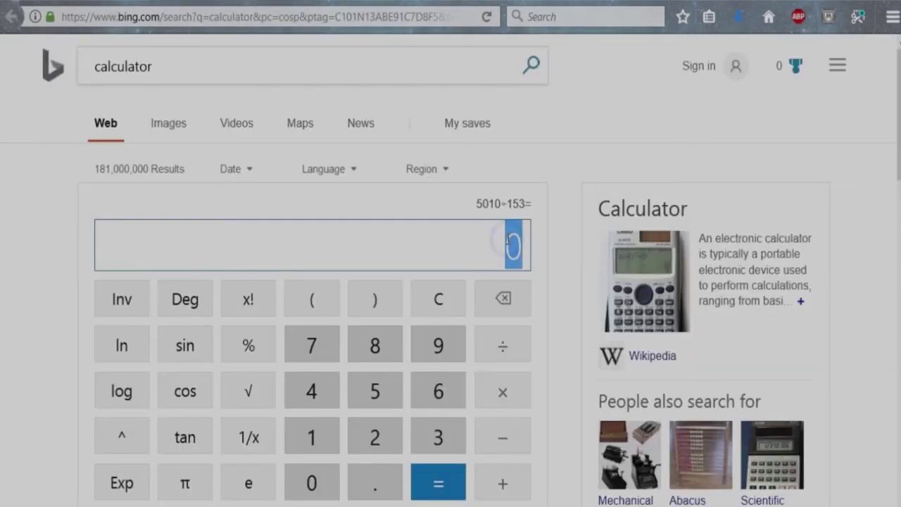
right_click(513, 244)
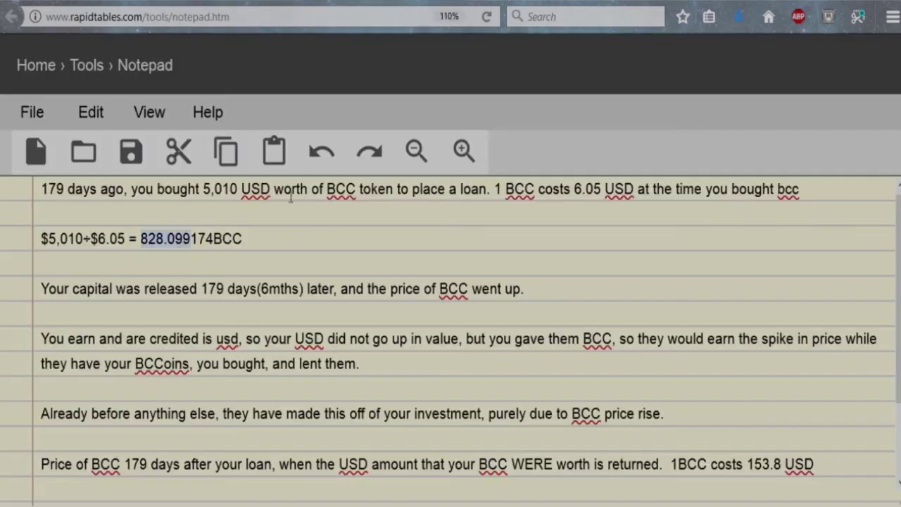
right_click(176, 246)
click(214, 294)
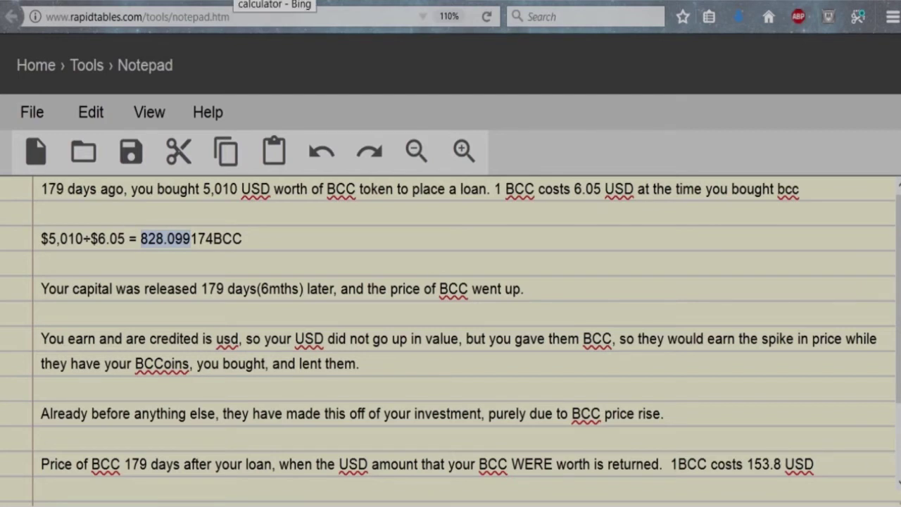
Enter 828.099 in the Bing calculator and start a subtraction from it.
click(275, 1)
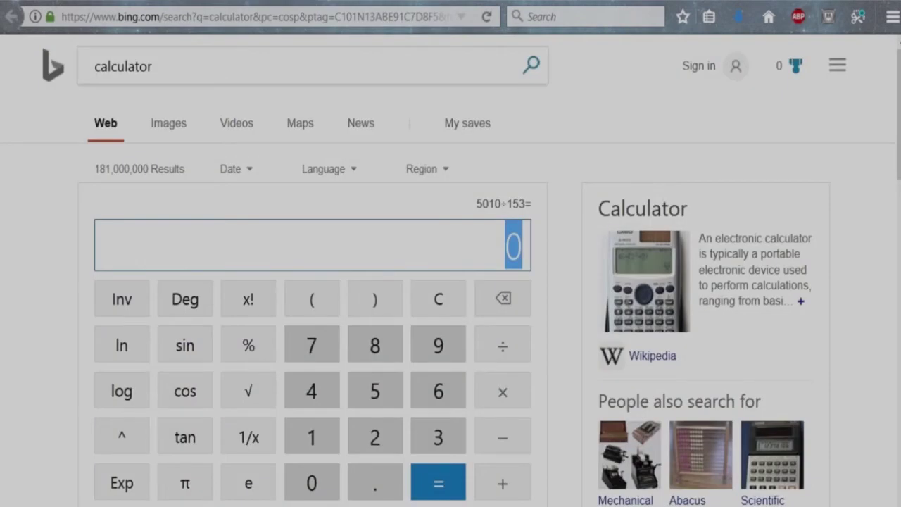
text(8)
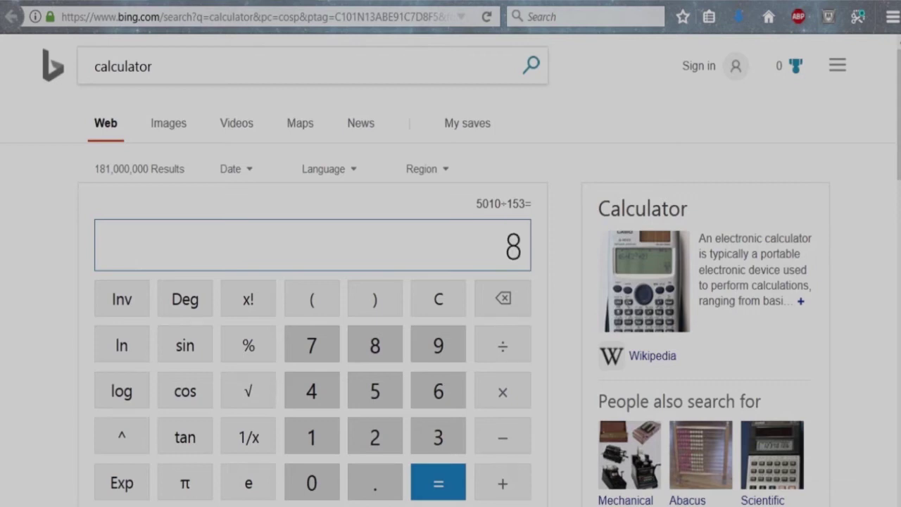
text(28.099)
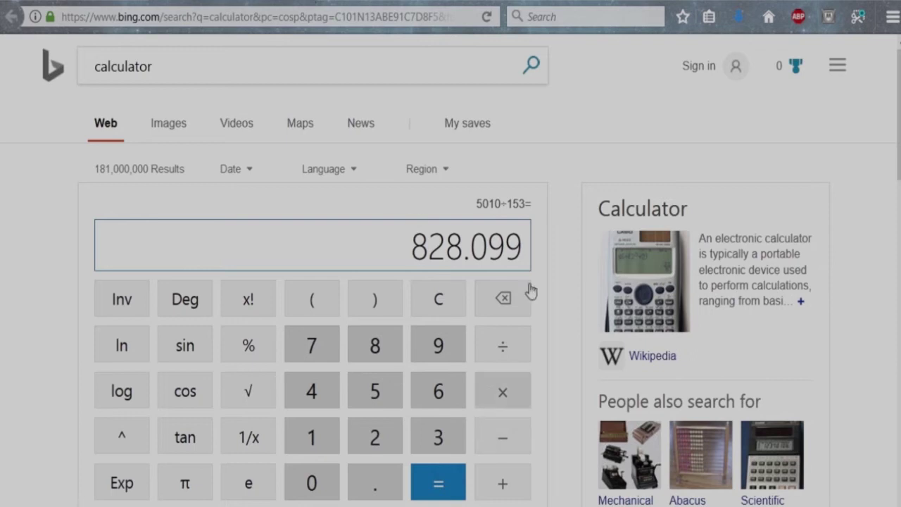
click(541, 256)
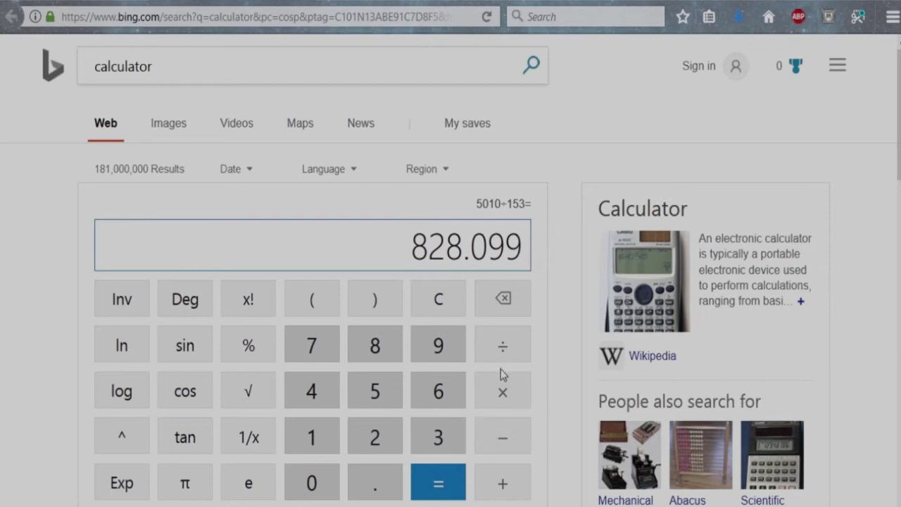
click(503, 435)
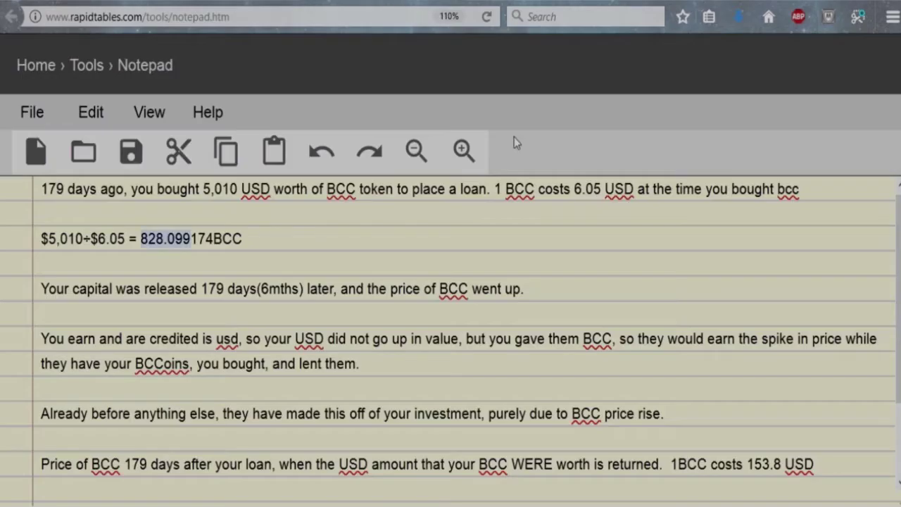
Add blank lines below the $5,010÷$153.8 calculation at the end of the notes.
click(446, 338)
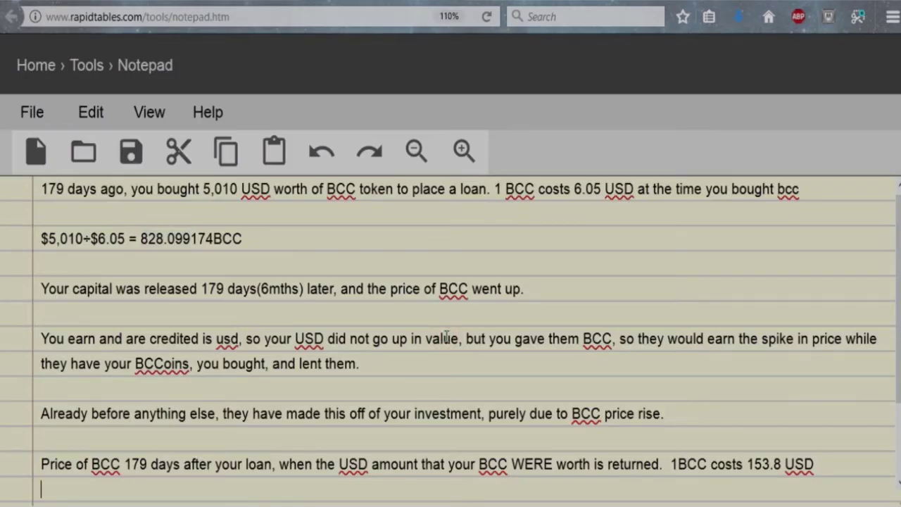
key(Return)
key(ctrl+v)
key(Return)
key(Return)
key(Return)
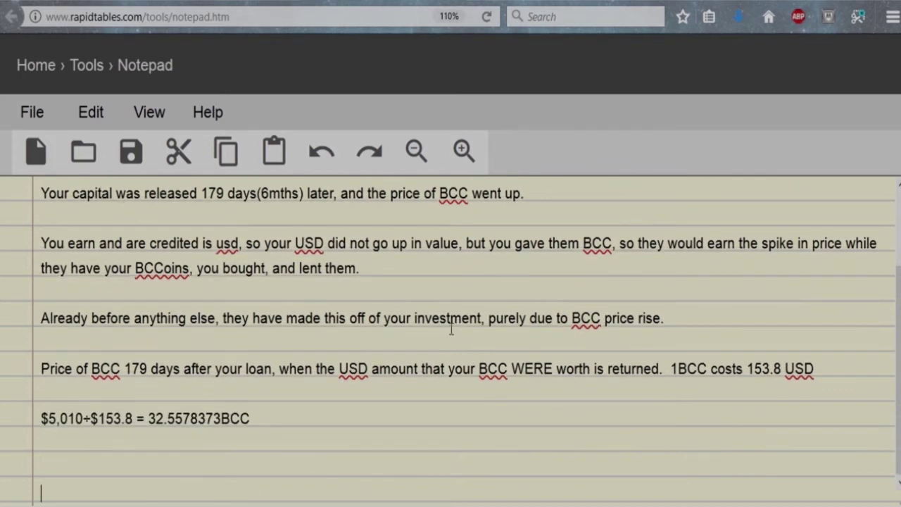
Switch to the Bing calculator and complete the subtraction by taking 32.557 from 828.099.
click(457, 2)
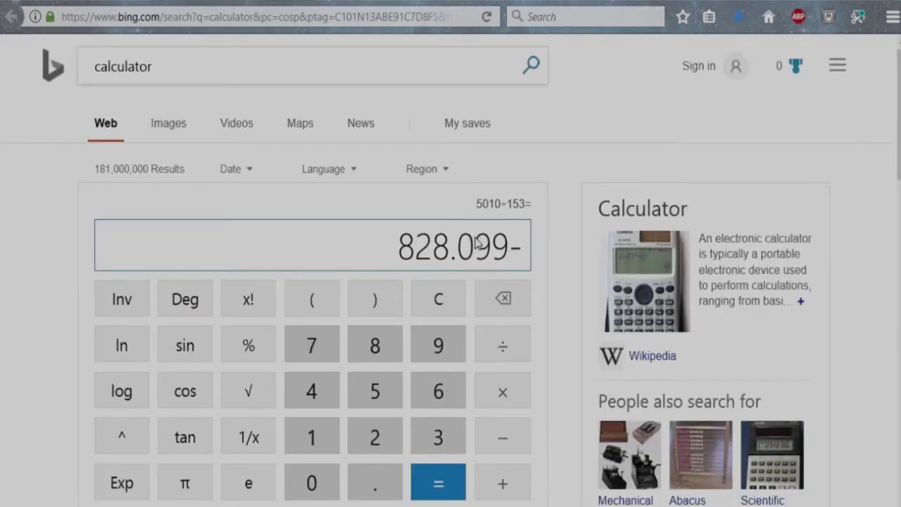
click(435, 432)
click(379, 439)
click(381, 479)
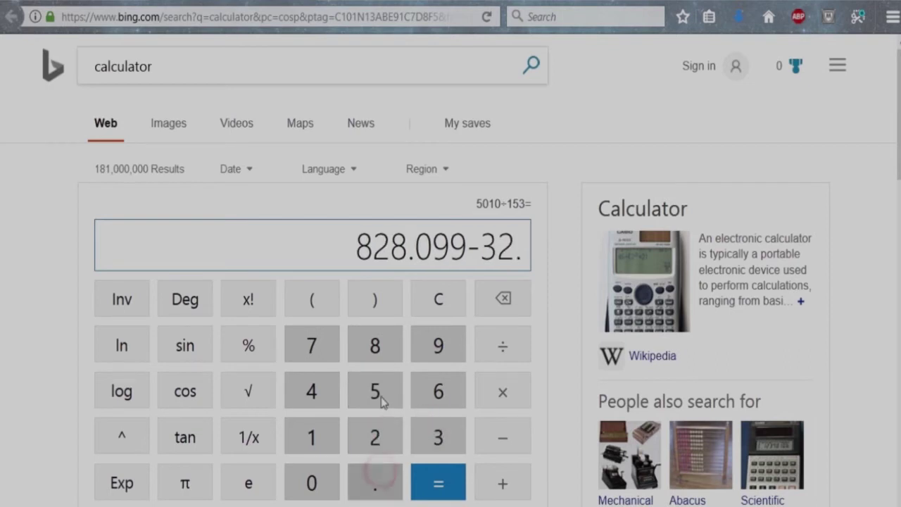
click(375, 390)
click(374, 390)
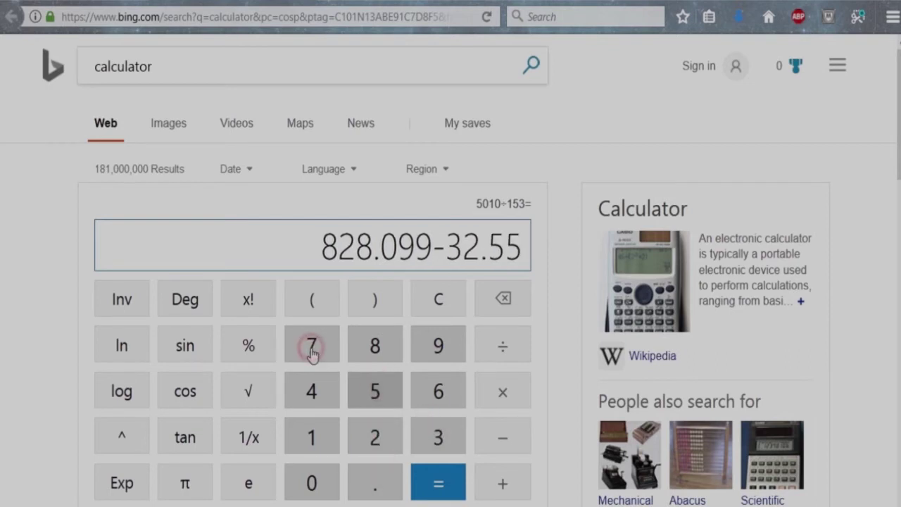
click(313, 355)
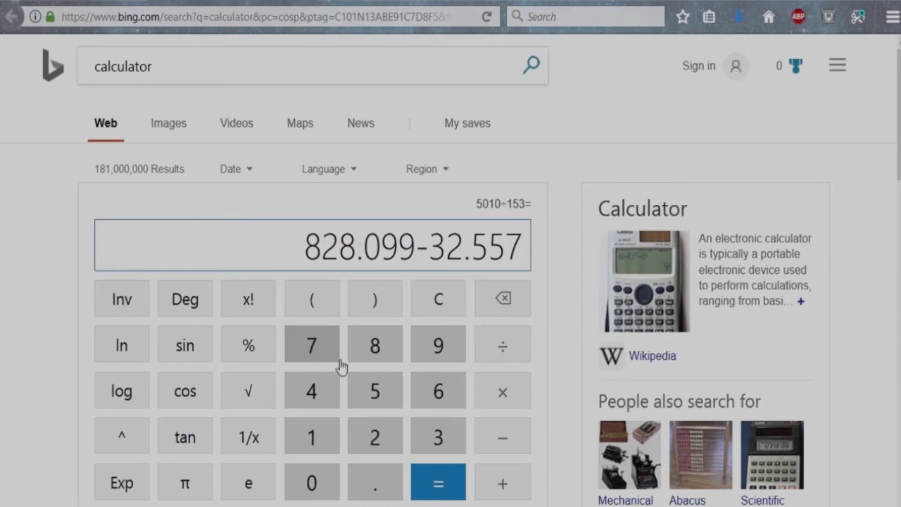
click(443, 489)
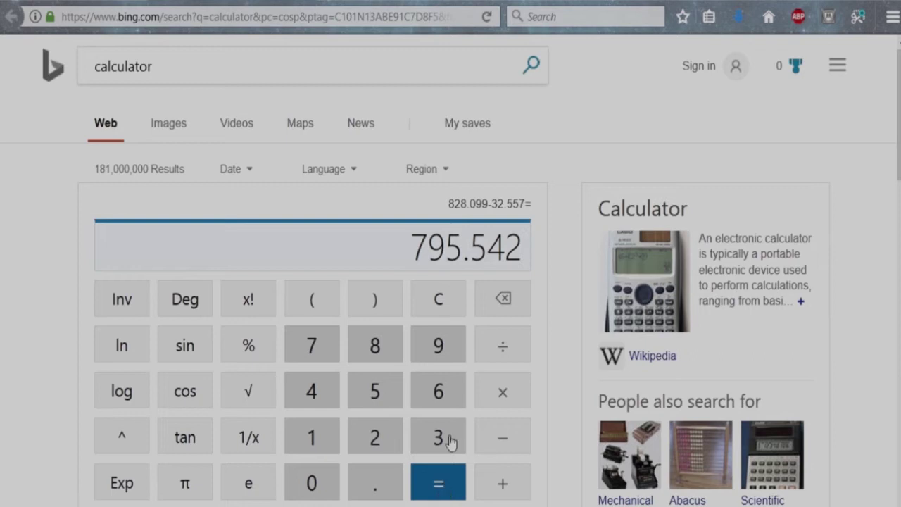
Copy the subtraction result from the calculator into the notes below the $5,010÷$153.8 calculation.
drag(413, 245, 583, 234)
right_click(506, 259)
click(539, 268)
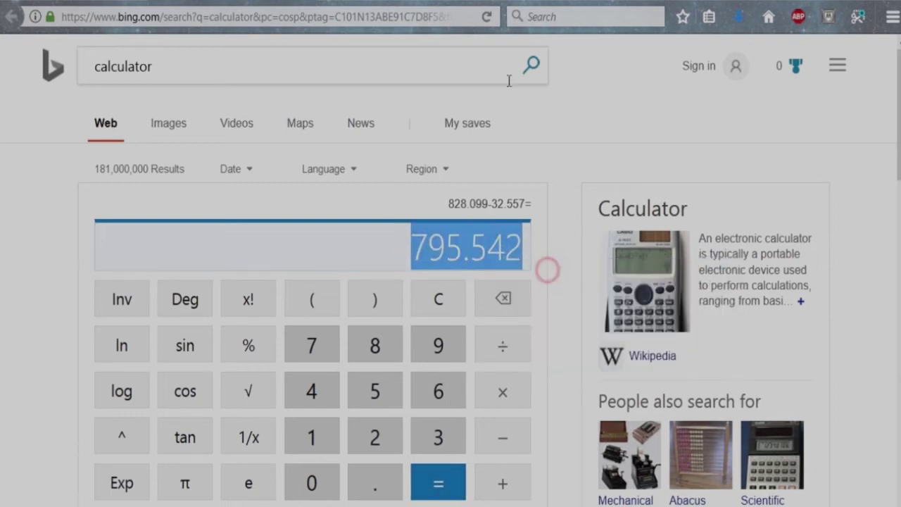
click(397, 7)
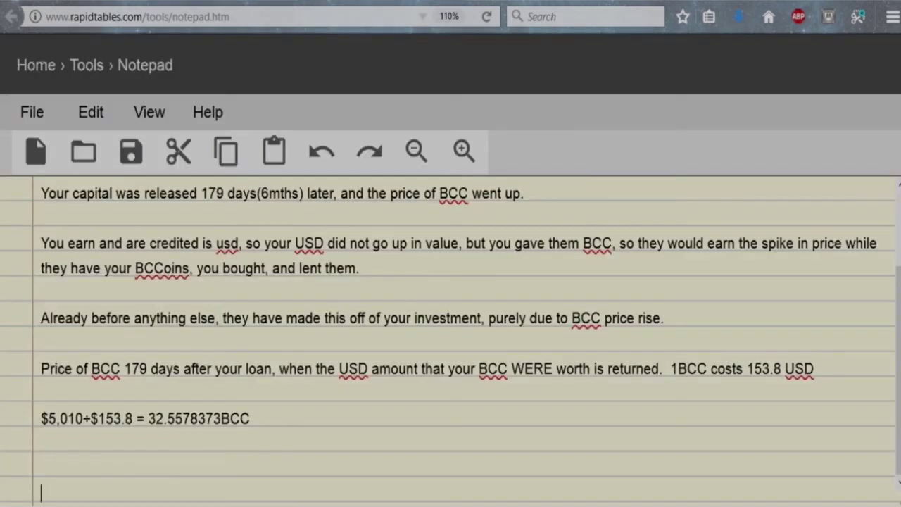
key(ctrl+v)
Write "They kept, and made." after the 795.542 figure and start a new paragraph below it.
click(114, 355)
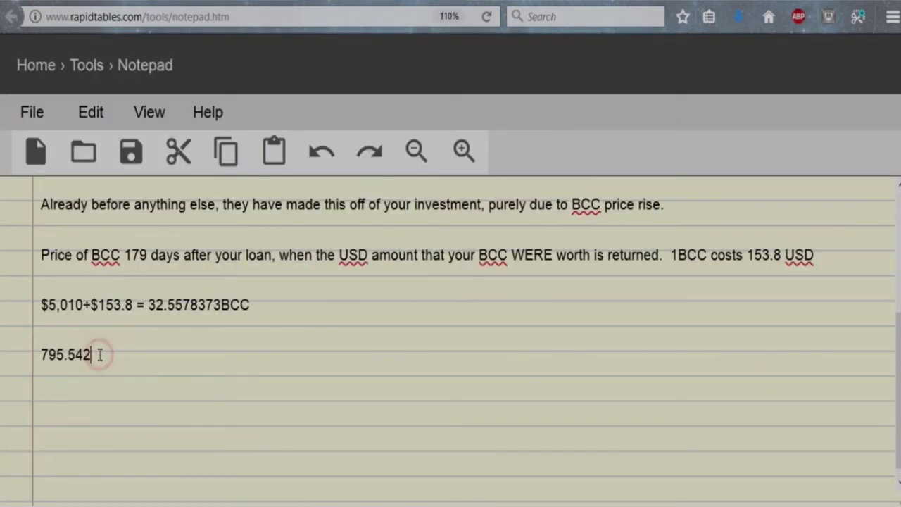
click(100, 355)
text(They)
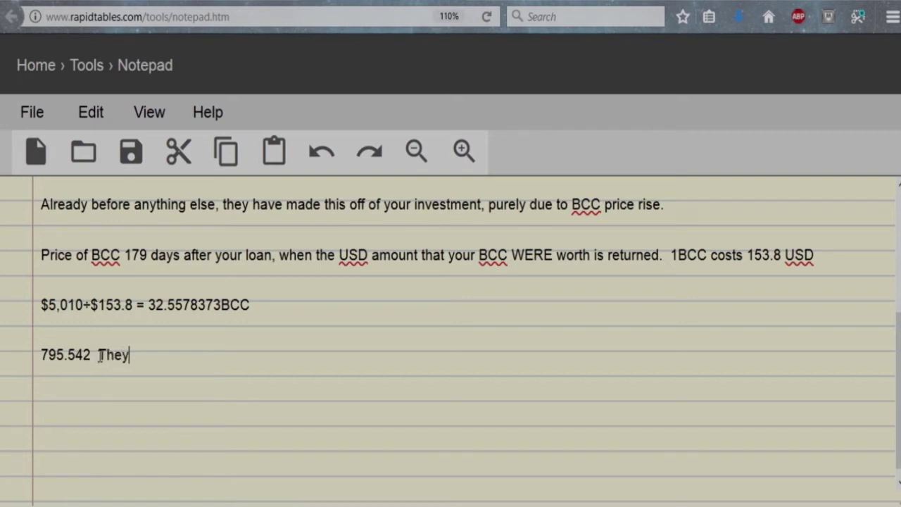
text( kept, and)
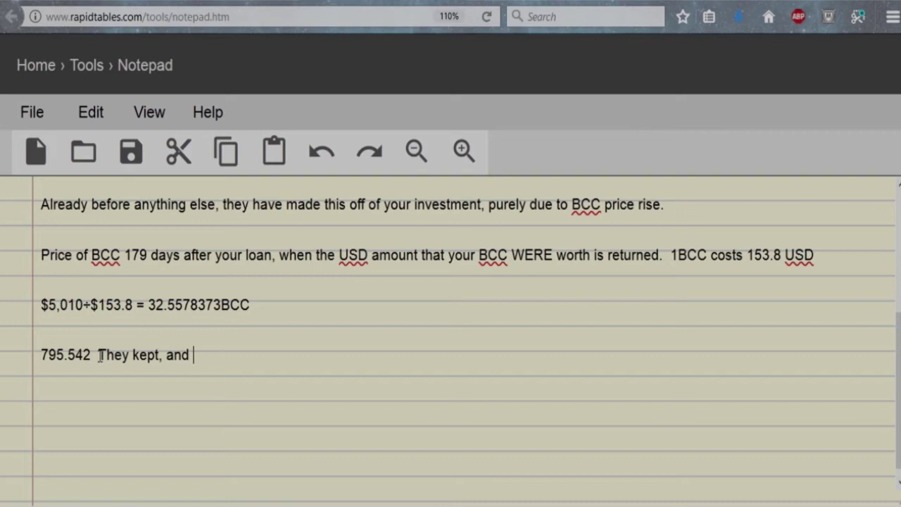
text( made.)
click(262, 354)
key(Return)
key(Return)
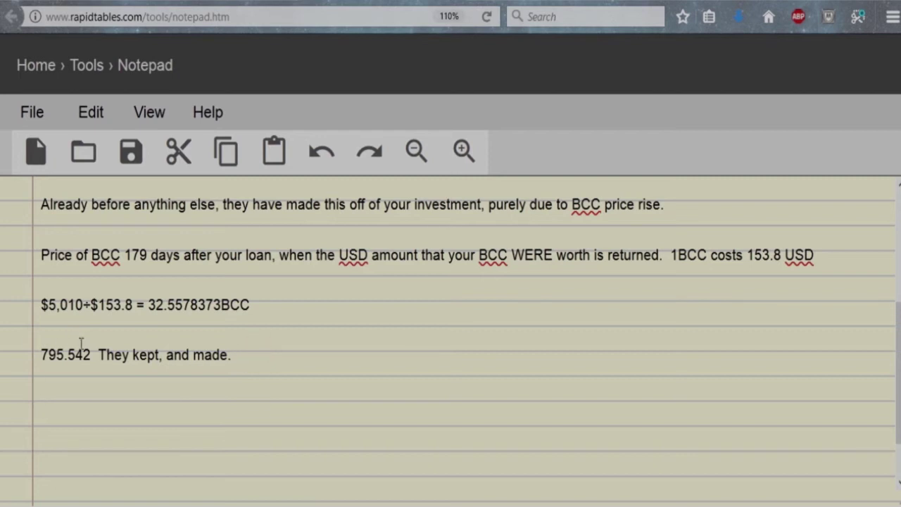
Copy the 795.542 figure from the notes and switch to the Bing calculator.
drag(92, 356, 8, 348)
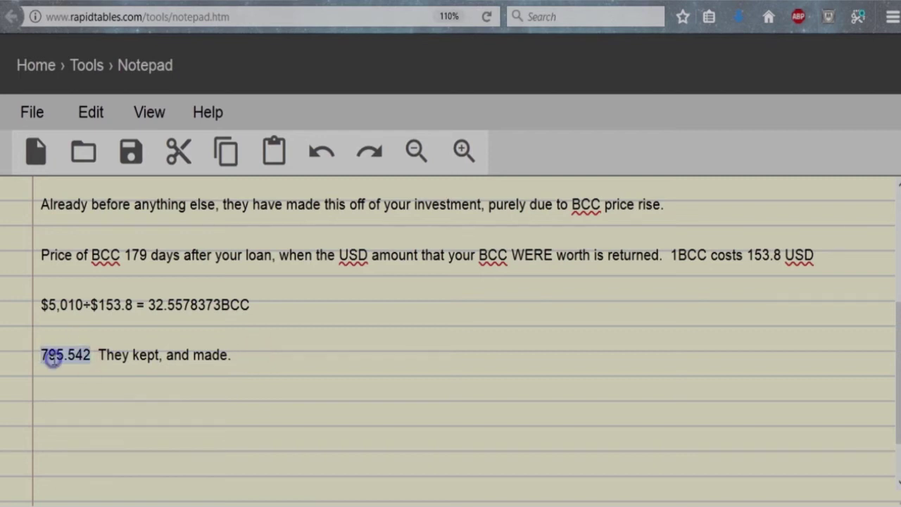
right_click(53, 359)
click(136, 213)
click(149, 112)
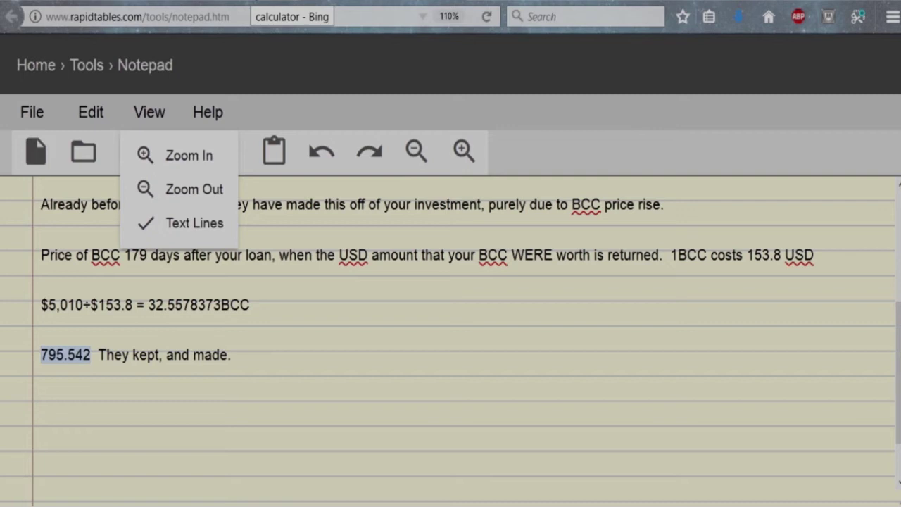
click(268, 1)
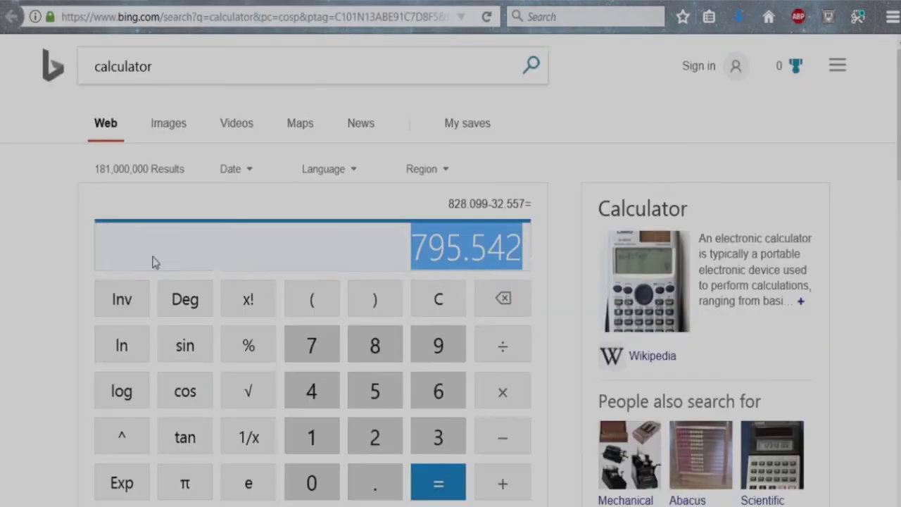
Multiply the 795.542 result by 158 in the Bing calculator.
right_click(432, 248)
click(388, 250)
click(528, 252)
double_click(527, 251)
click(524, 252)
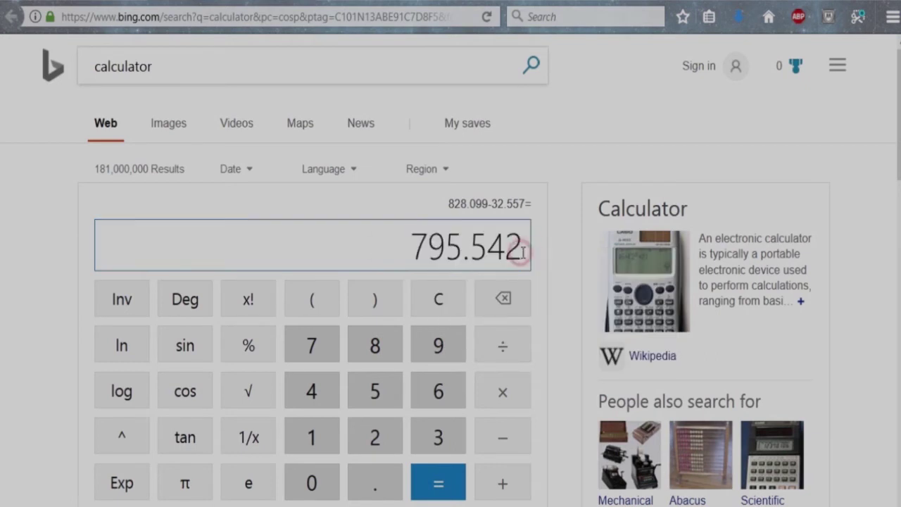
click(493, 393)
click(332, 437)
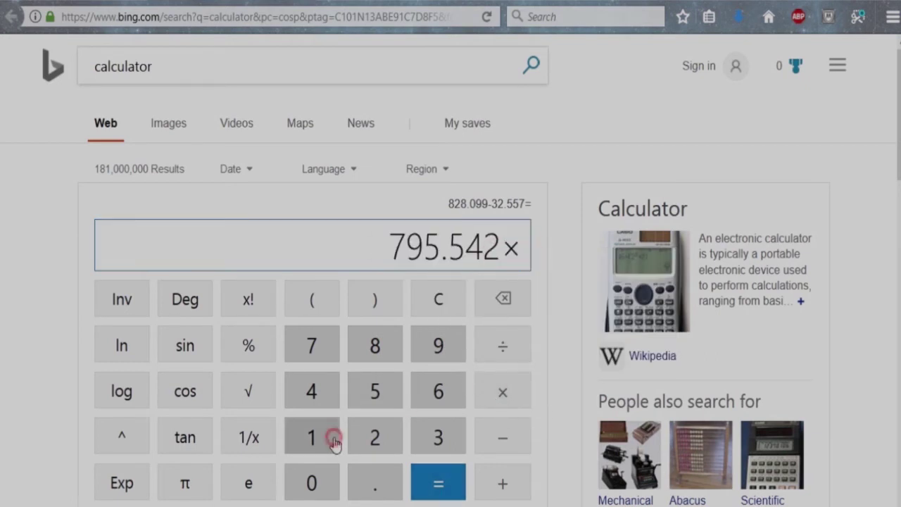
click(382, 398)
click(382, 345)
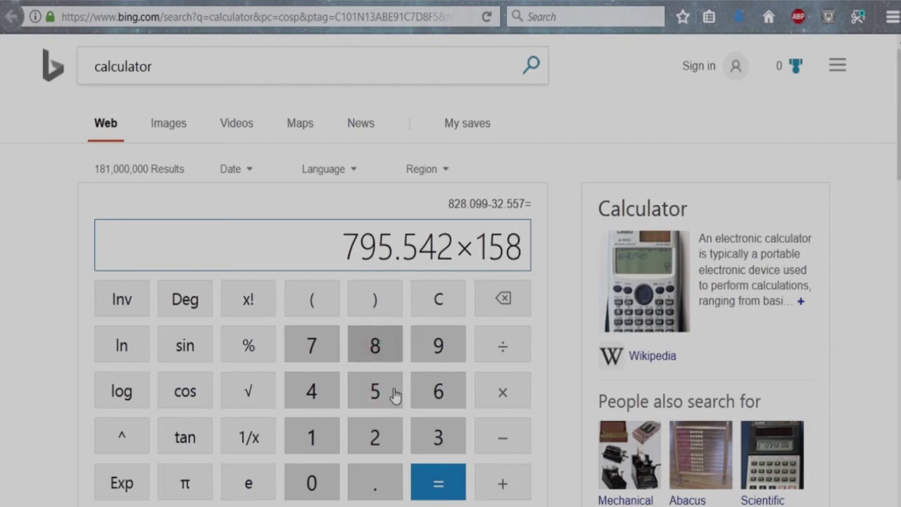
click(440, 473)
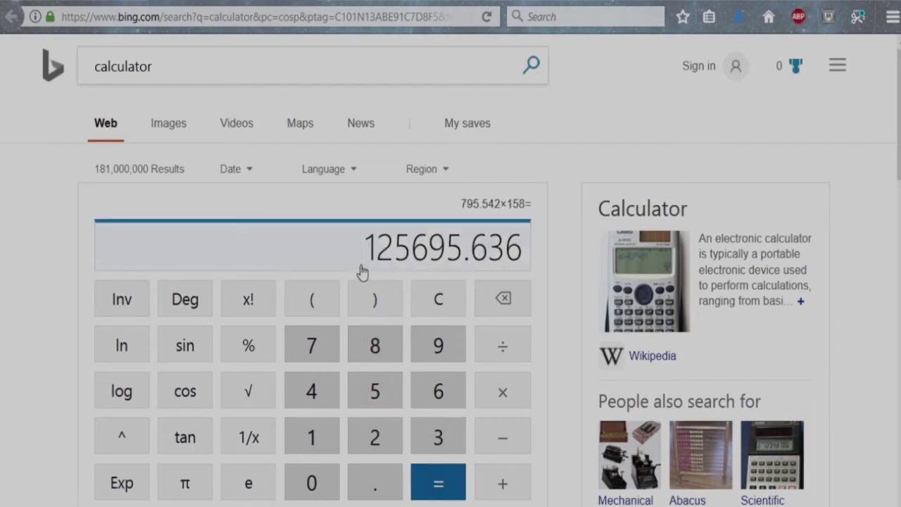
Copy the multiplication result into the notes below the "They kept, and made." line.
drag(362, 252, 518, 240)
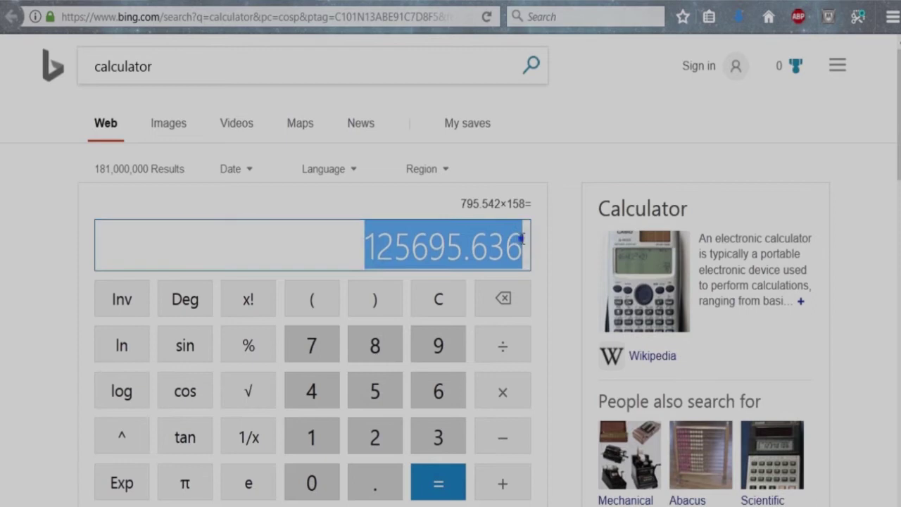
right_click(519, 240)
click(553, 250)
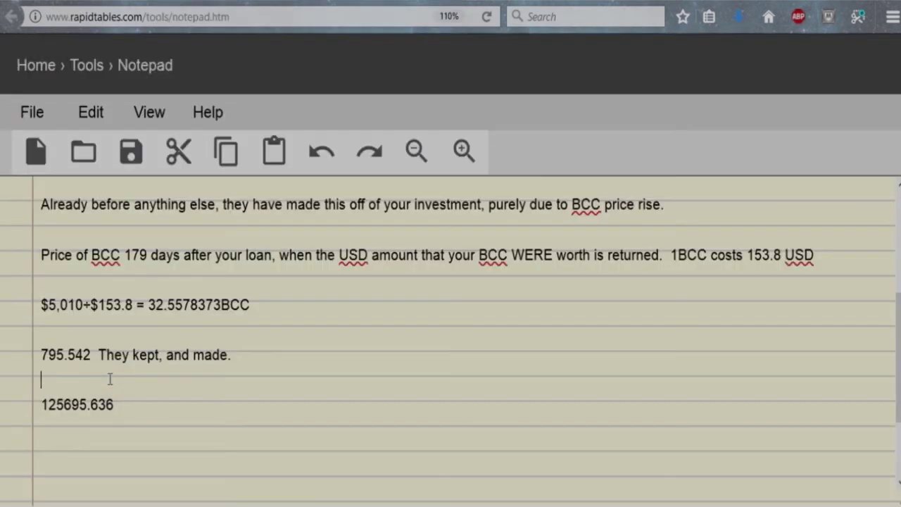
Put "or $" before the pasted product and add a thousands comma so the line reads "or $125,695.636".
key(Down)
text(or )
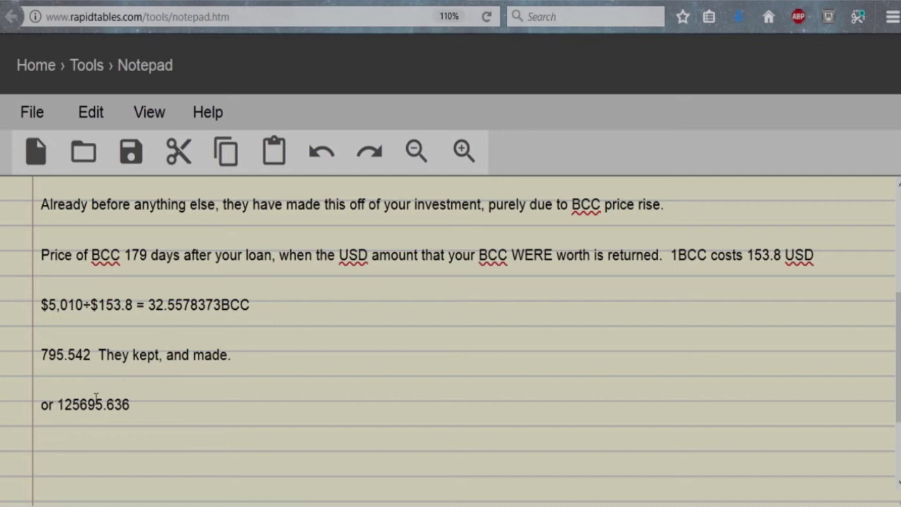
text($)
click(80, 400)
click(104, 400)
click(94, 400)
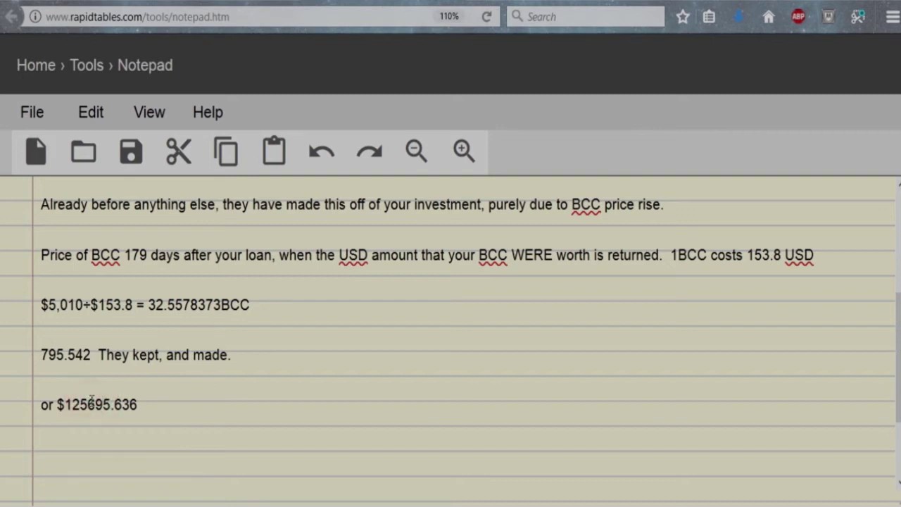
text(,)
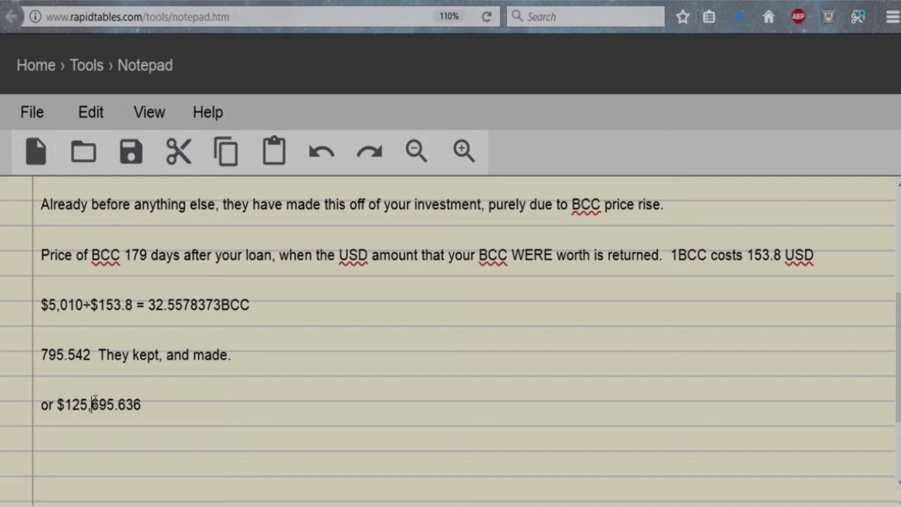
Add the line "Paid out over 179 days" below the dollar amount in the notes.
click(208, 425)
click(208, 424)
key(Return)
text(Paid)
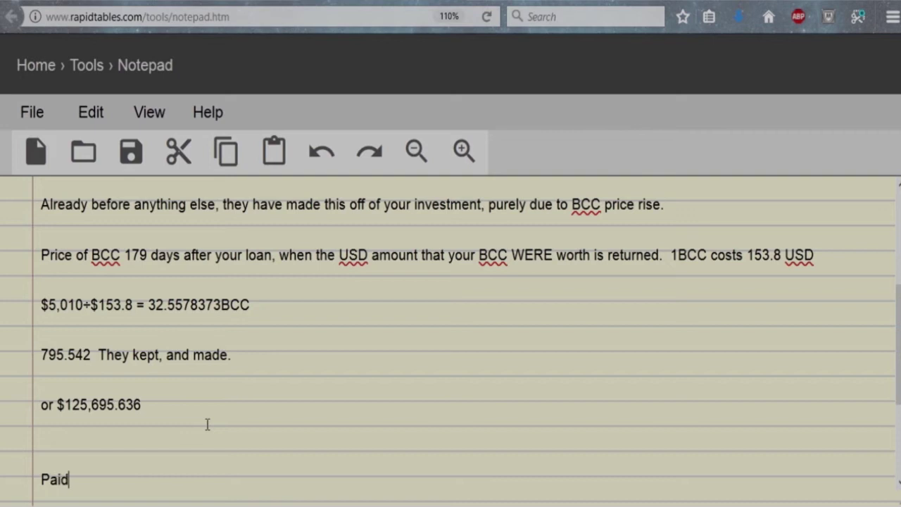
text( out over )
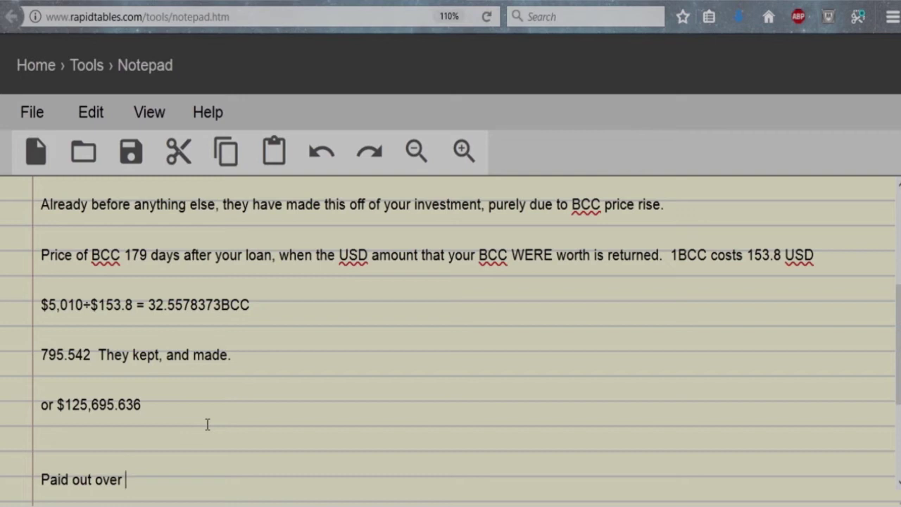
text(179 days)
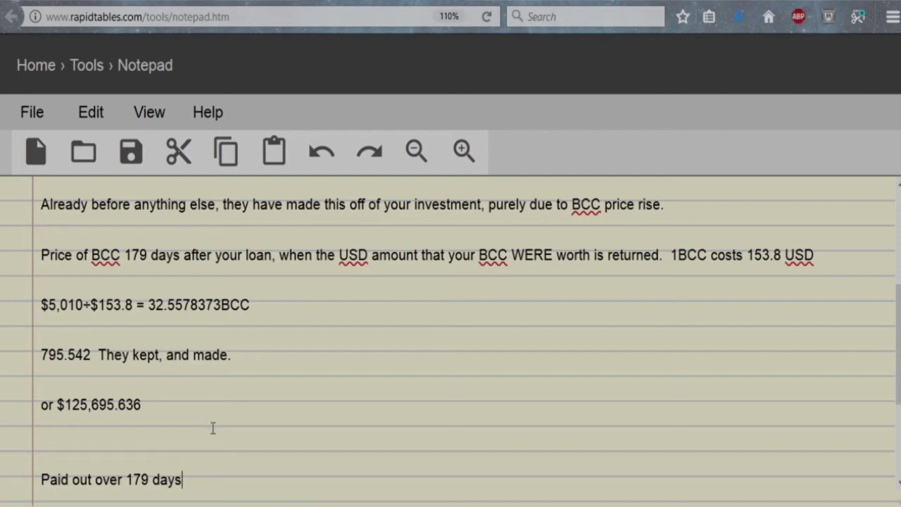
Add blank lines beneath the "Paid out over 179 days" line.
click(205, 428)
click(177, 449)
click(161, 437)
click(241, 471)
scroll(243, 474, down, 1)
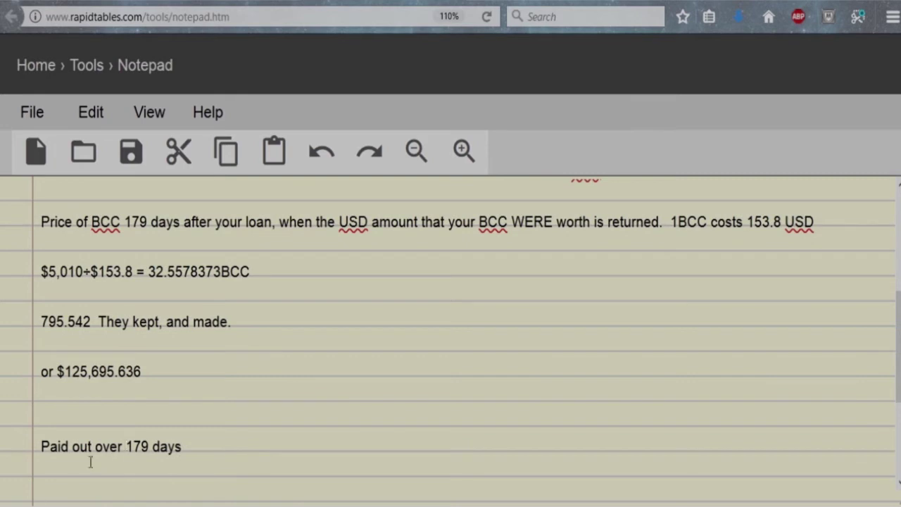
key(Return)
key(Return)
Go back to the first calculation in the notes and highlight its result, 828.099174.
click(393, 321)
scroll(392, 319, up, 6)
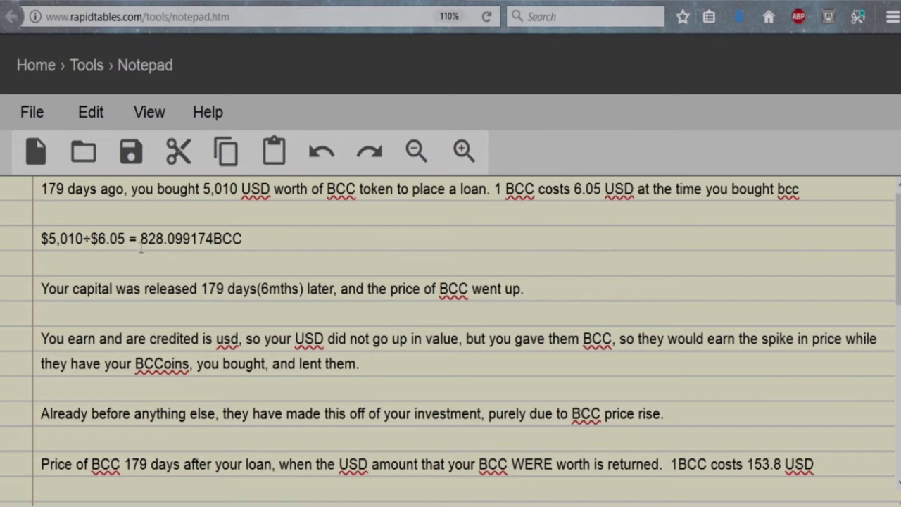
drag(141, 239, 213, 240)
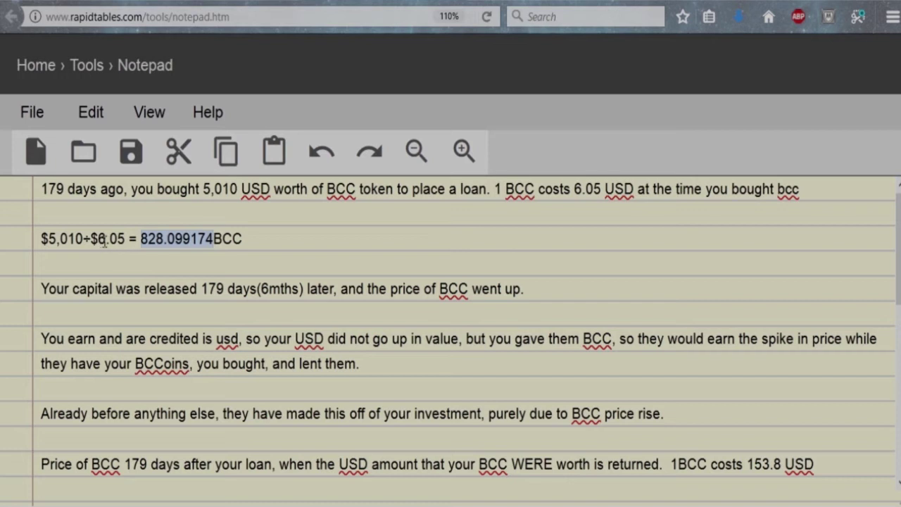
click(146, 247)
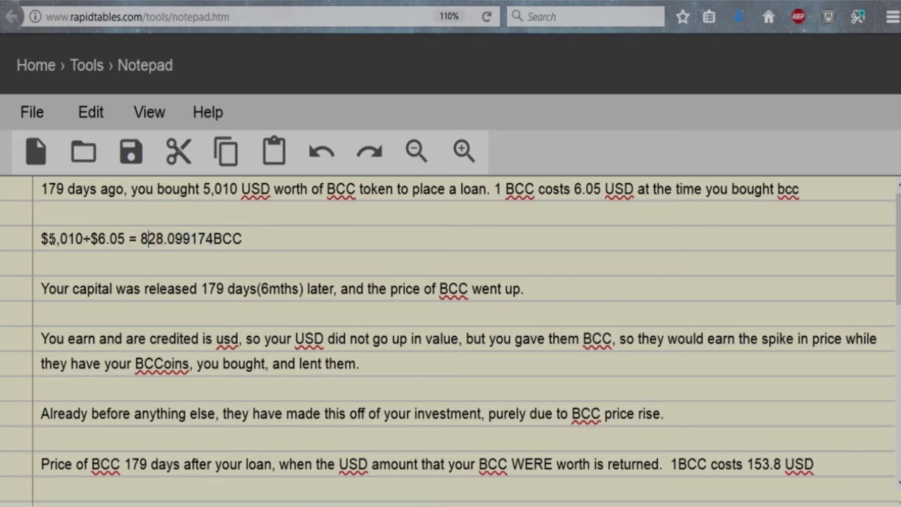
Copy the amount 5,010 from the first calculation in the notes.
drag(83, 240, 51, 240)
right_click(54, 242)
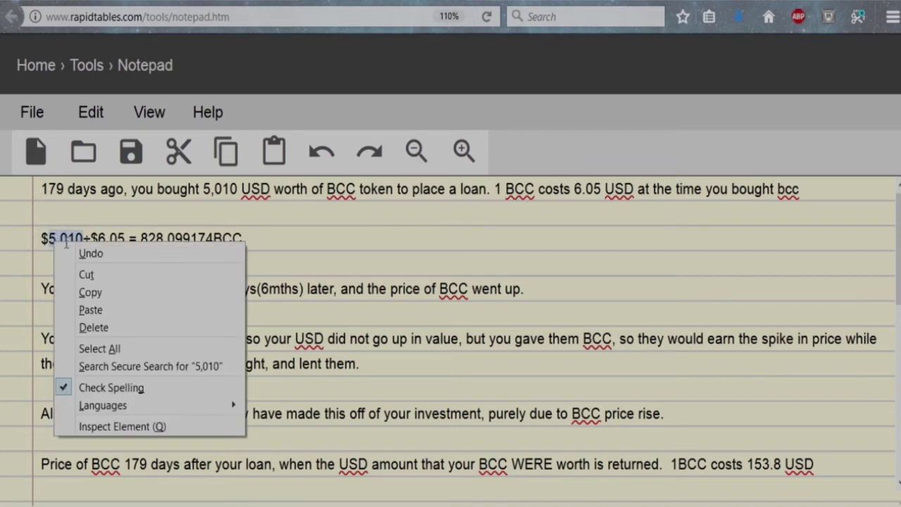
click(88, 294)
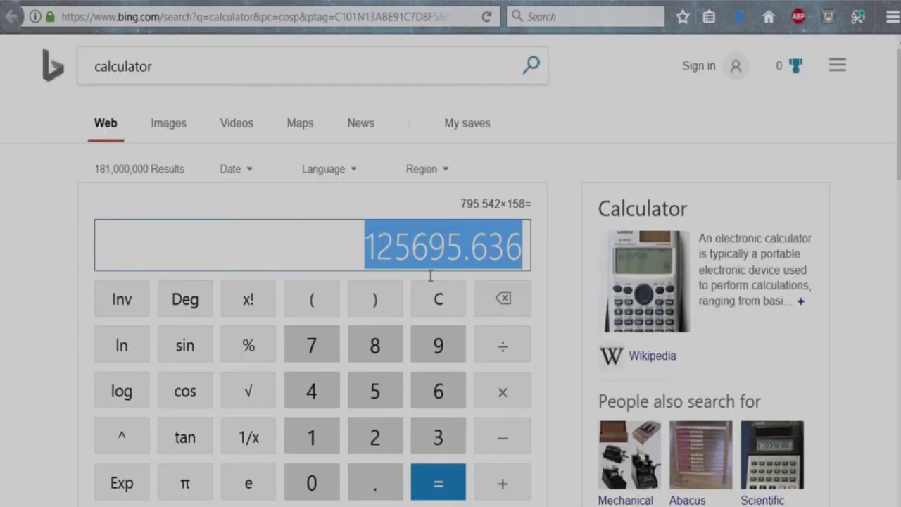
Switch to the Bing calculator, clear its previous result and enter 5010.
right_click(383, 238)
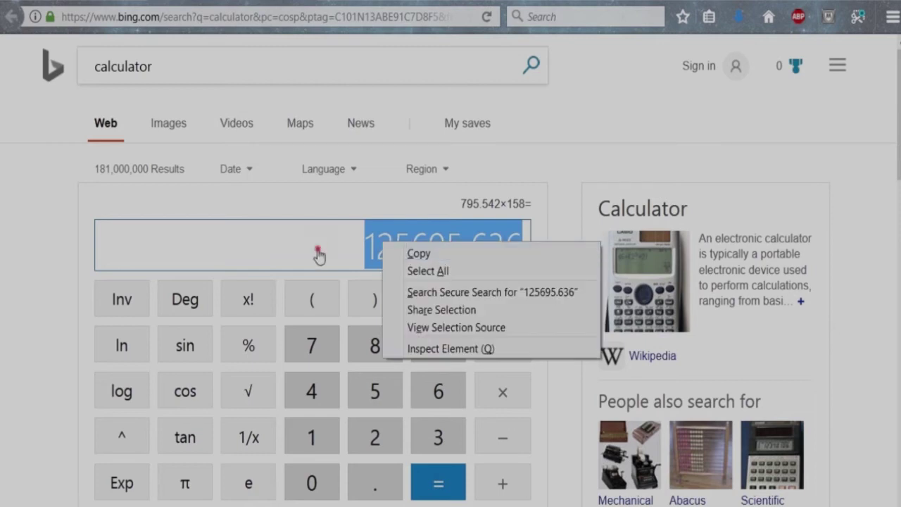
click(341, 250)
click(354, 251)
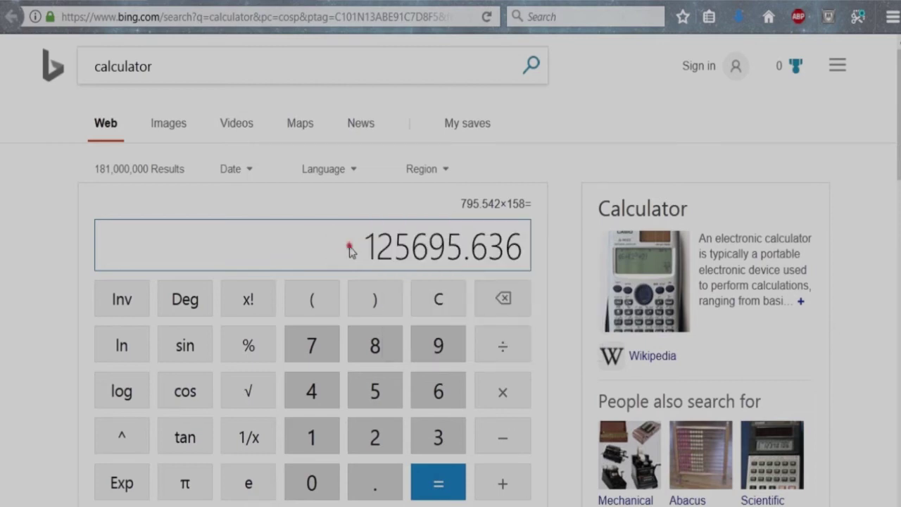
click(366, 246)
click(436, 314)
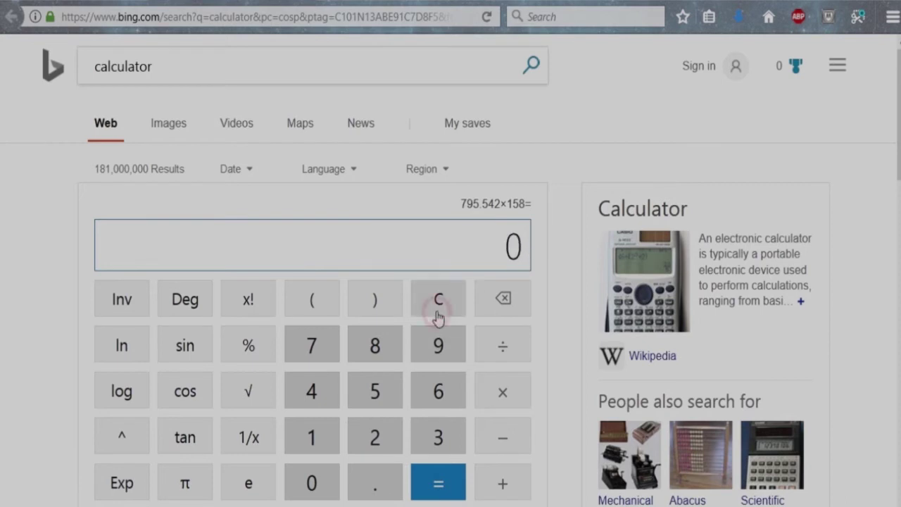
click(369, 392)
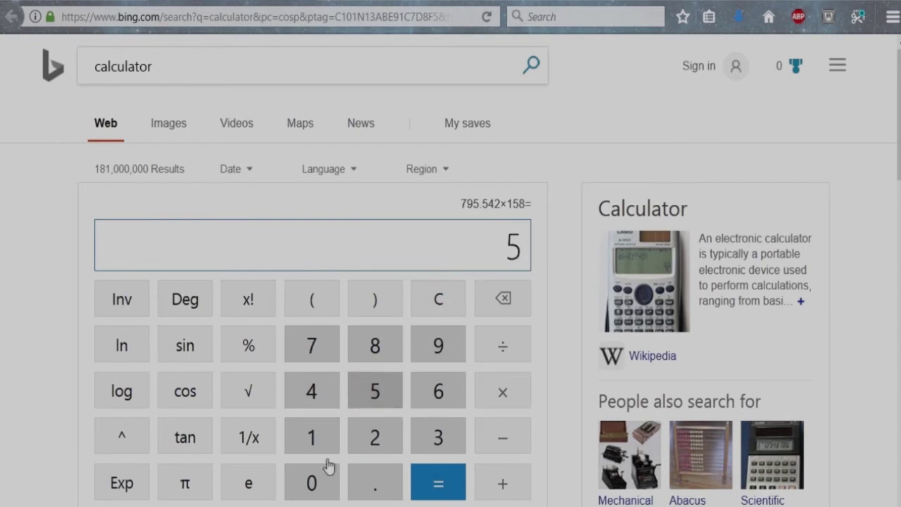
click(326, 476)
click(316, 451)
click(318, 485)
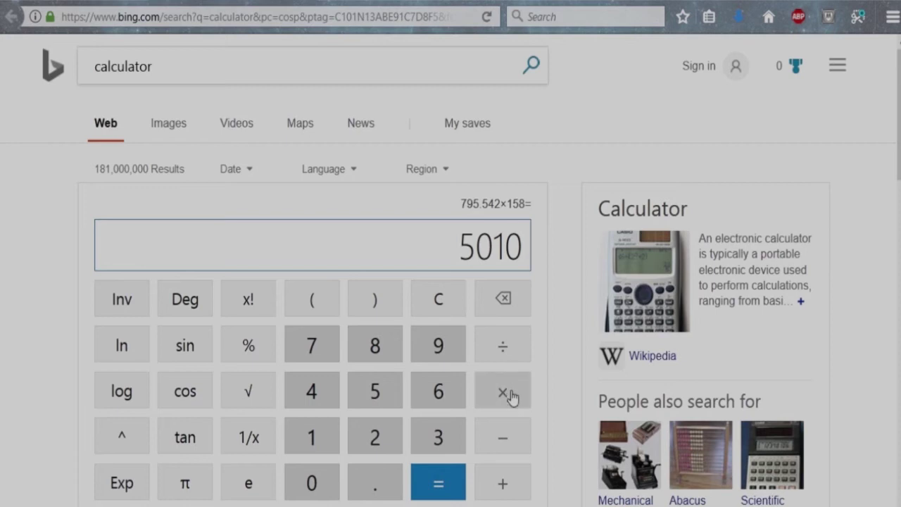
Multiply 5010 by 0.01 in the calculator to get the daily payout.
click(508, 395)
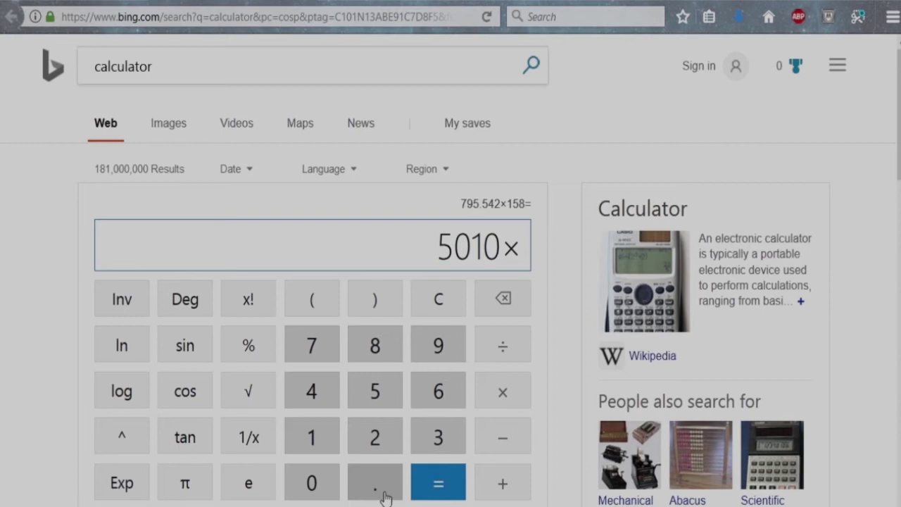
click(380, 493)
click(331, 488)
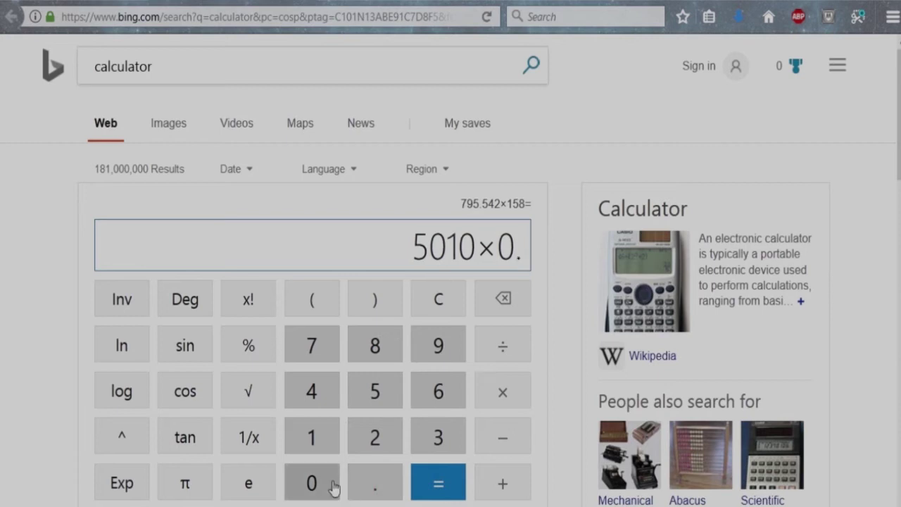
click(314, 438)
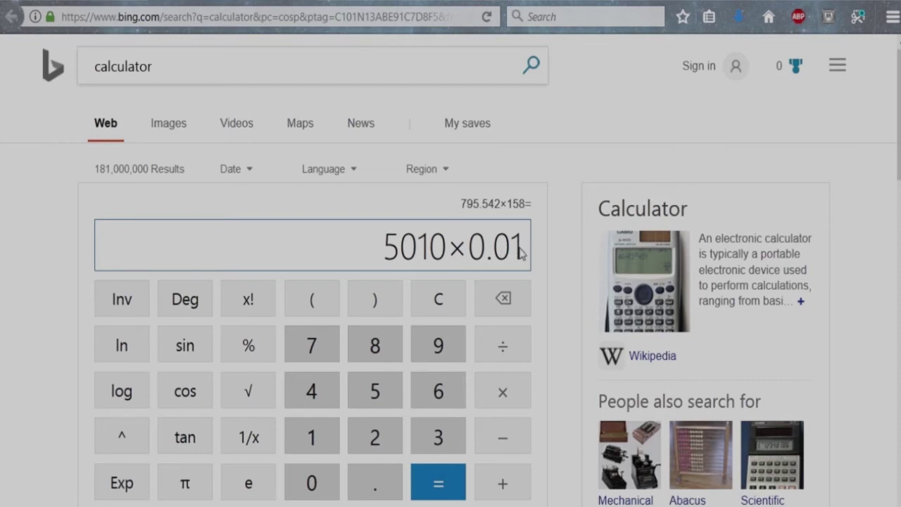
click(448, 497)
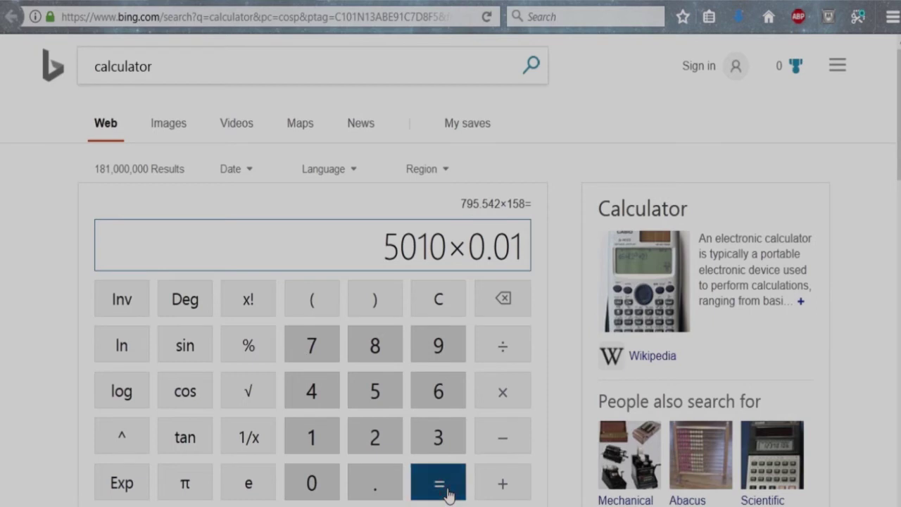
click(449, 497)
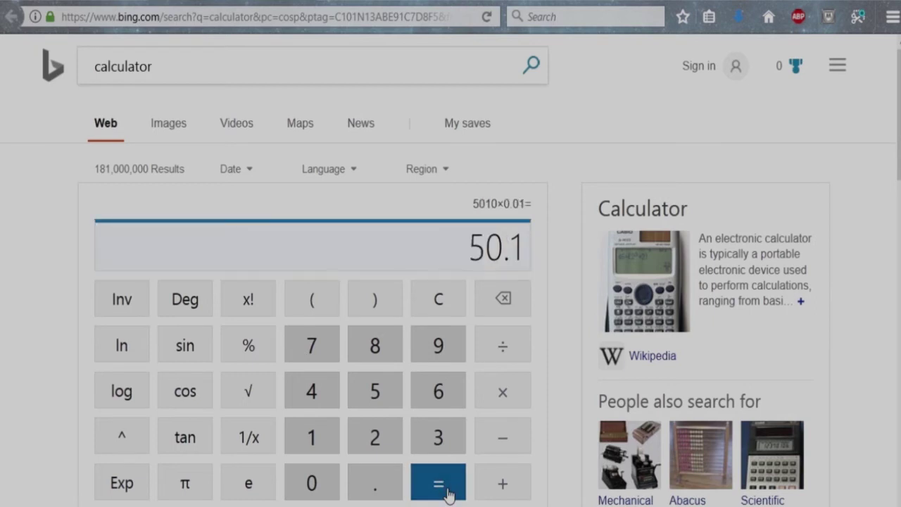
Select the daily payout result in the calculator and copy it.
drag(459, 266, 524, 232)
click(523, 233)
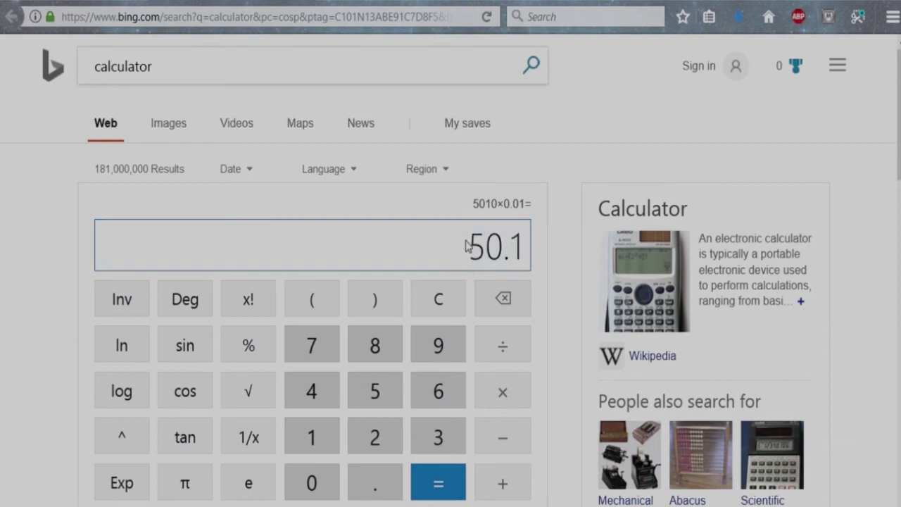
double_click(523, 234)
click(523, 234)
drag(462, 238, 523, 240)
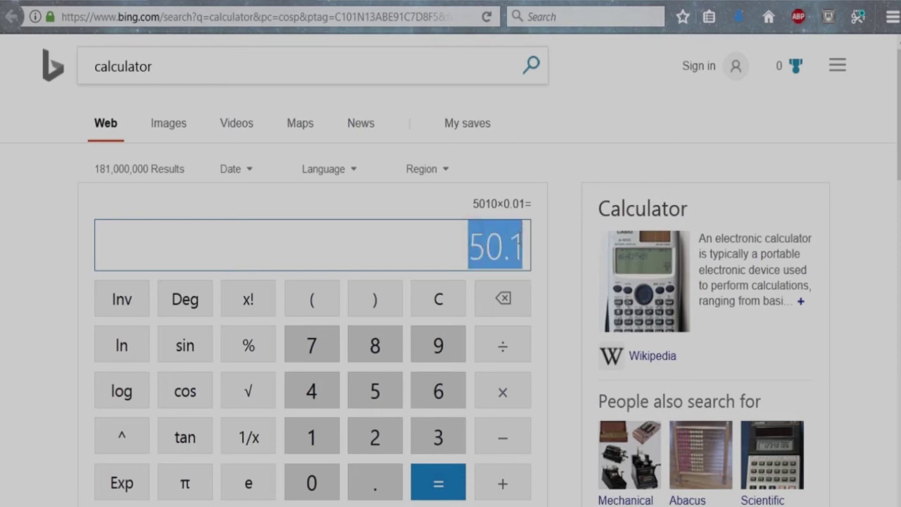
right_click(501, 246)
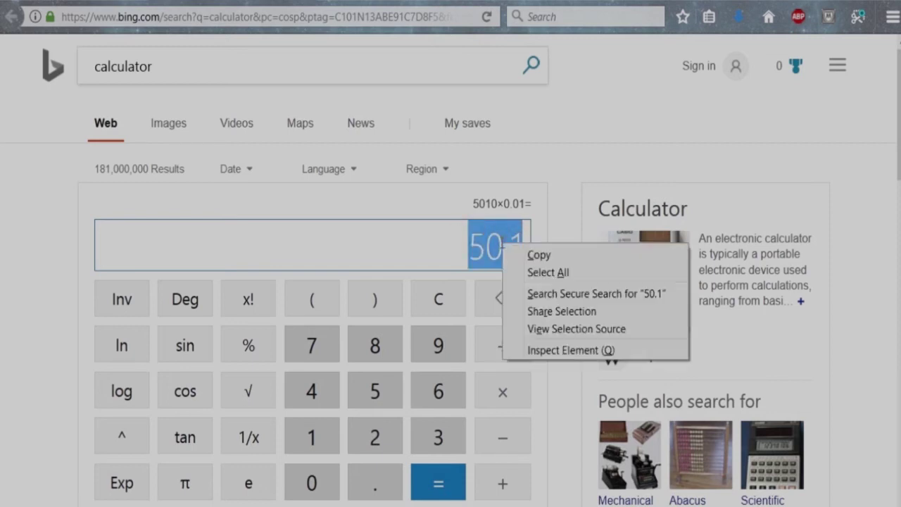
click(525, 254)
Return to the notes and add "50.1 per day X 179 =" below the "Paid out over 179 days" line.
key(ctrl+Tab)
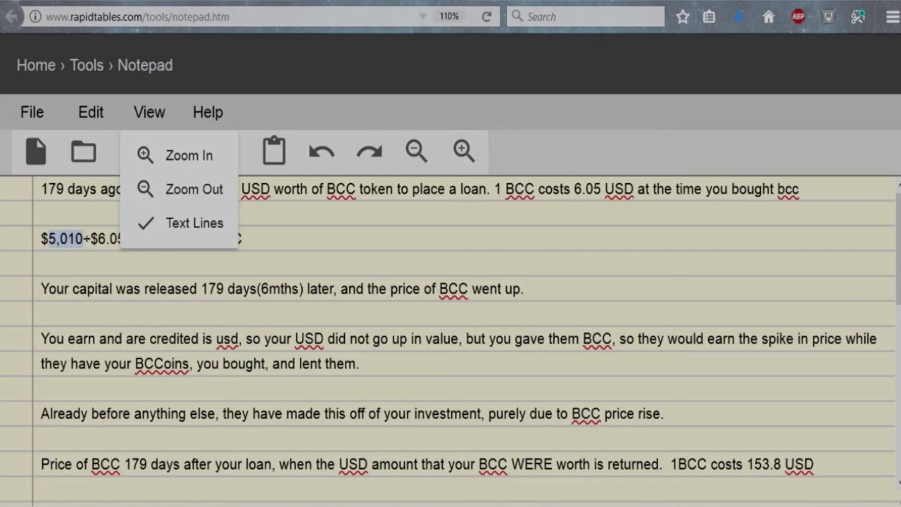
click(272, 469)
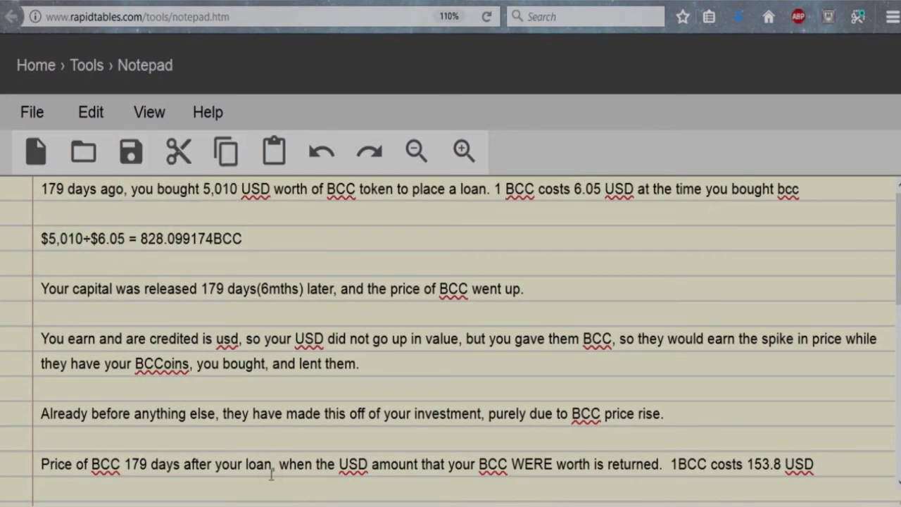
scroll(271, 476, down, 5)
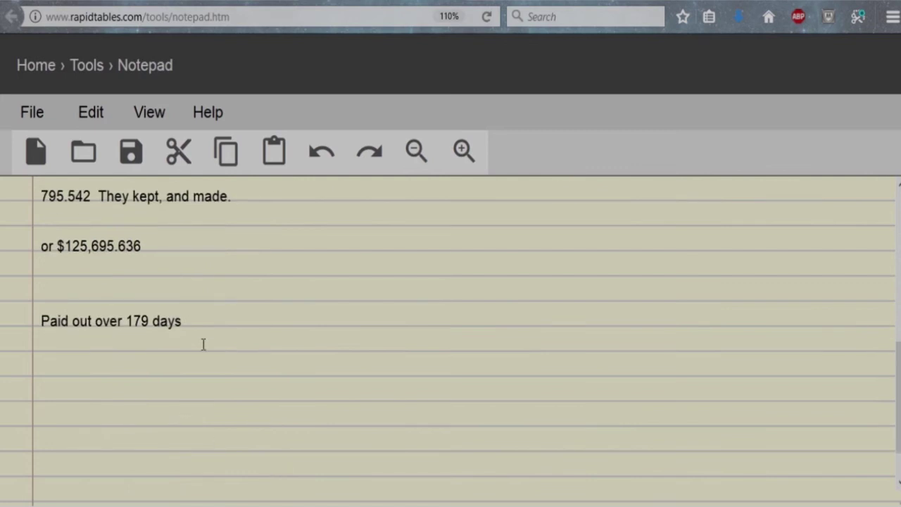
click(105, 376)
text(50.1 per)
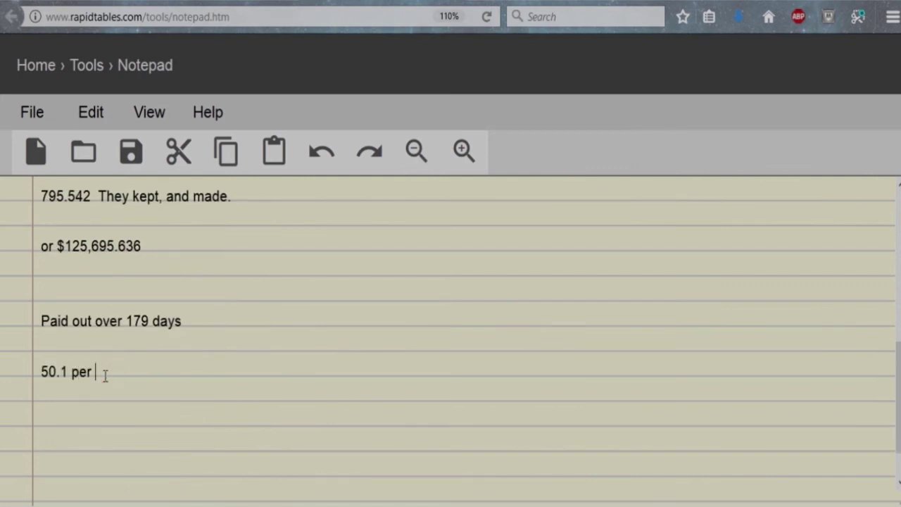
text(day X 179)
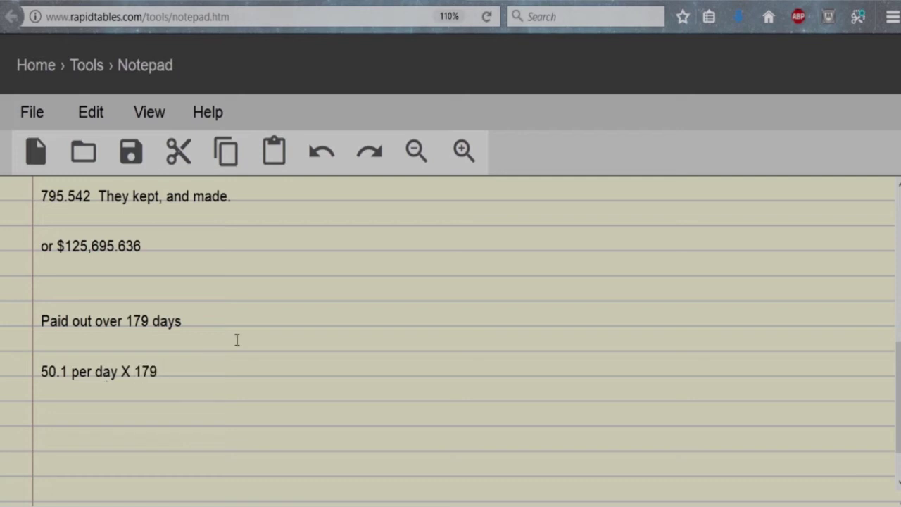
text( =)
Switch to the calculator and multiply the 50.1 daily payout by 179.
click(247, 0)
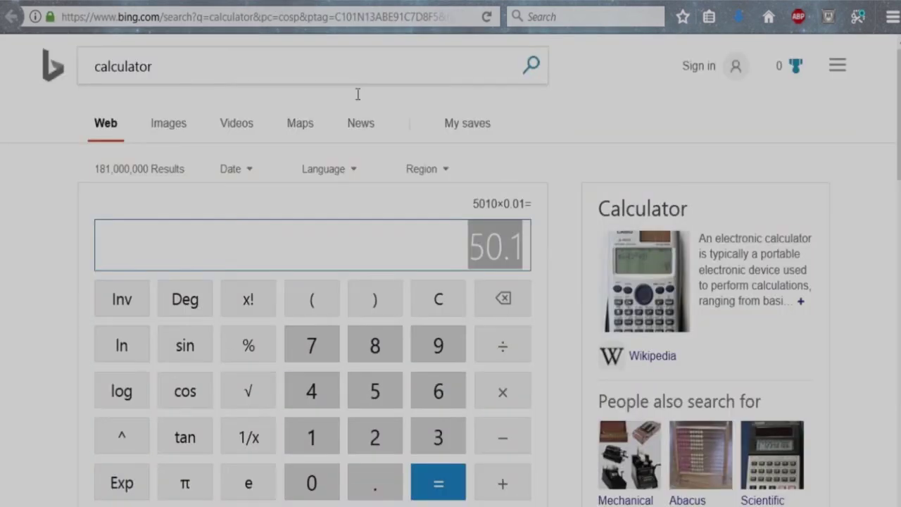
click(504, 402)
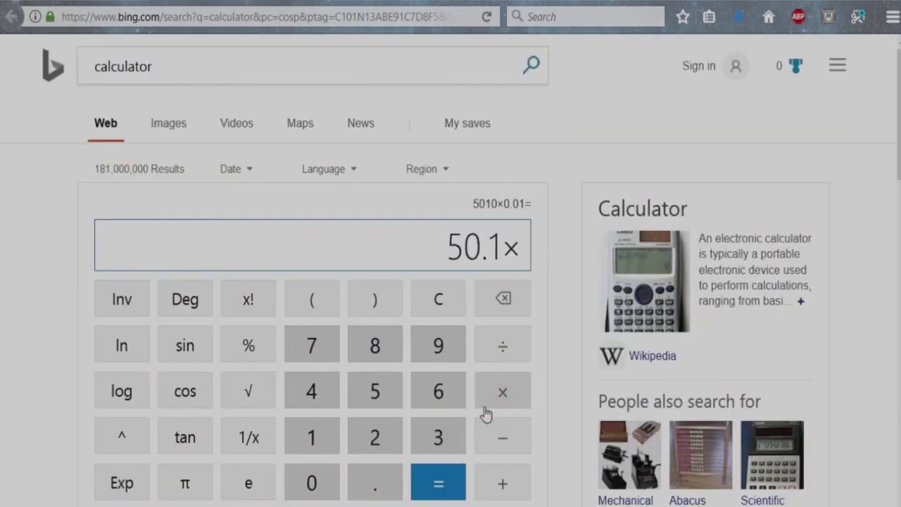
click(314, 438)
click(324, 342)
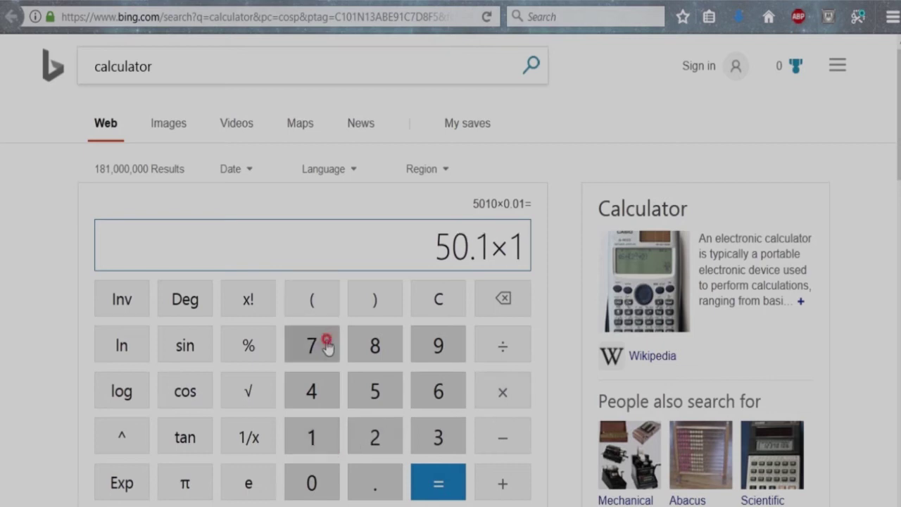
click(439, 345)
click(439, 483)
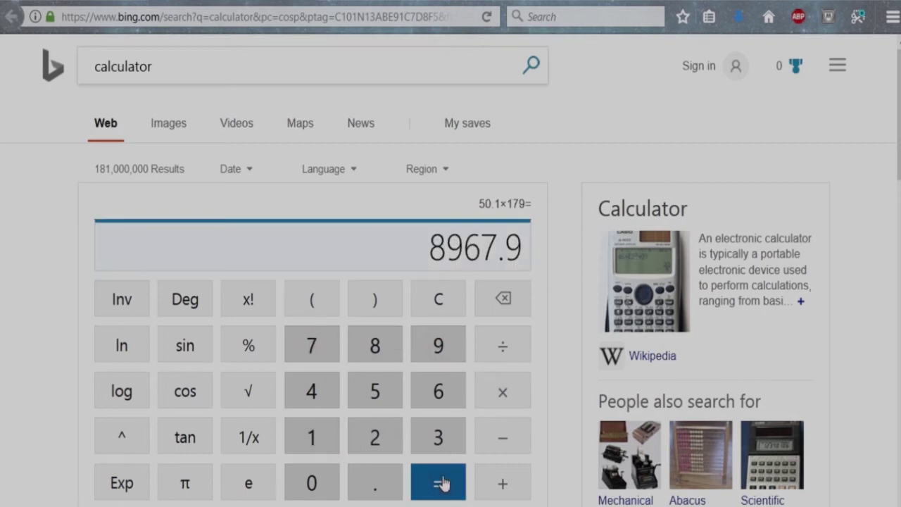
Select the product of 50.1 × 179 in the calculator and copy it.
click(540, 241)
drag(434, 242, 519, 242)
right_click(519, 242)
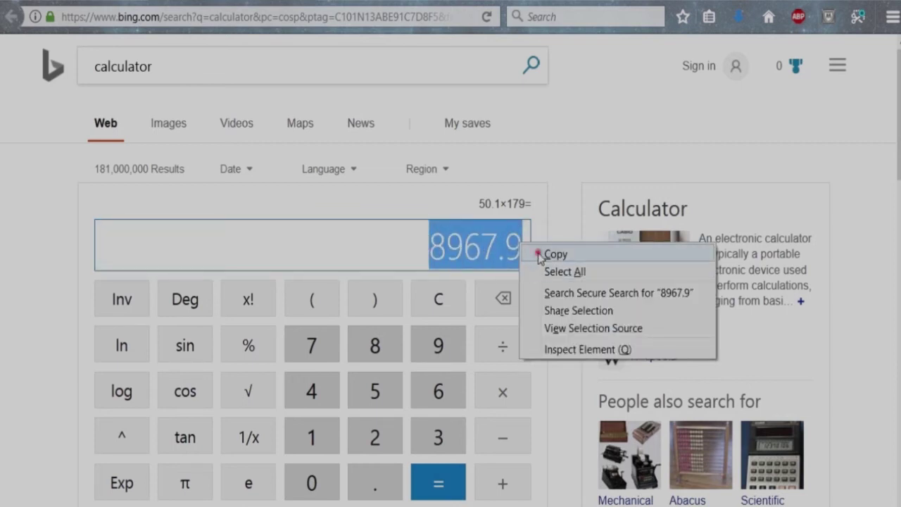
click(539, 251)
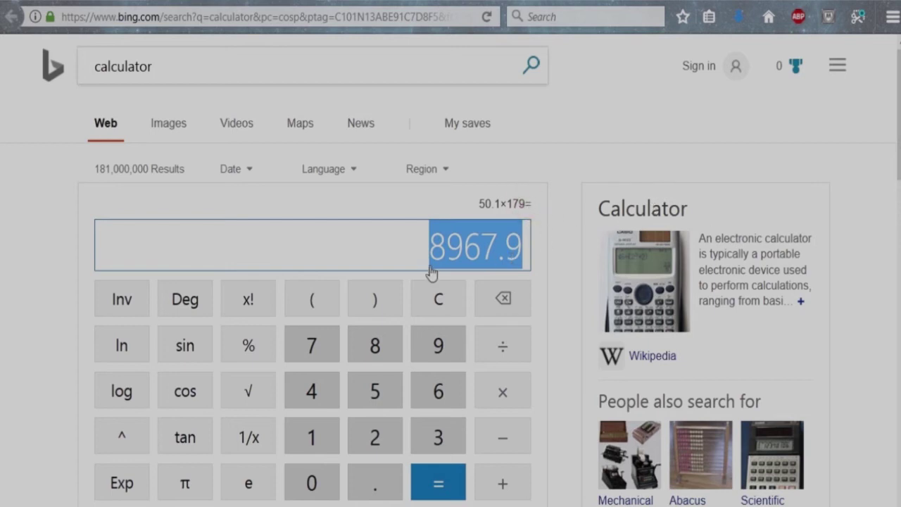
Examine the calculator's total payout for 179 days, highlighting its digits.
drag(428, 268, 445, 248)
click(457, 247)
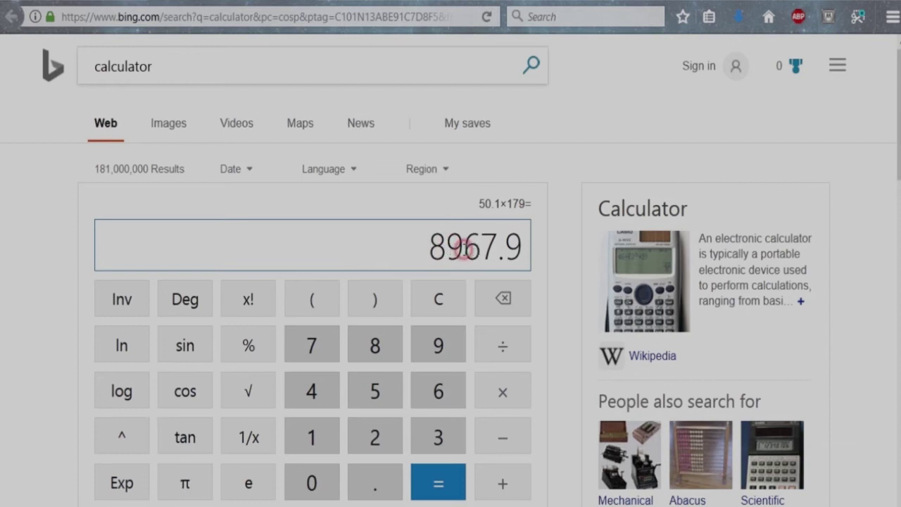
drag(464, 247, 447, 248)
click(455, 247)
double_click(458, 244)
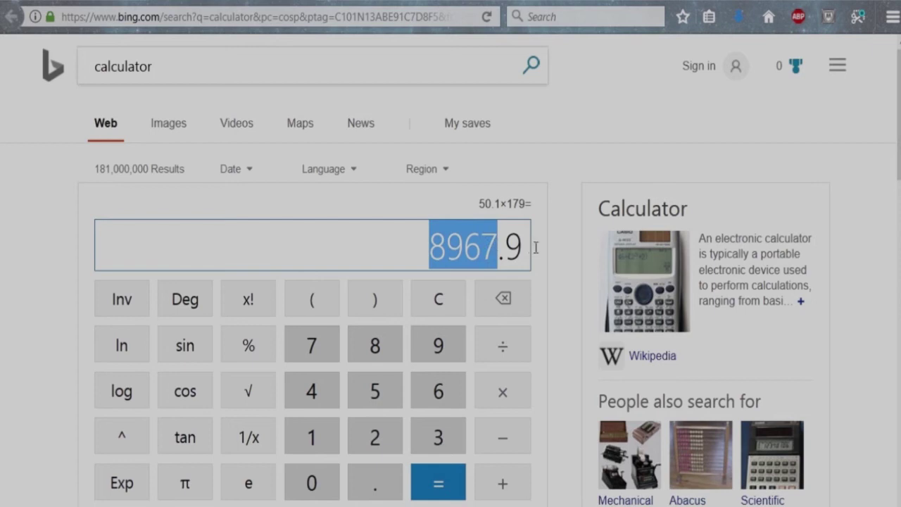
click(533, 250)
drag(523, 247, 427, 255)
click(428, 256)
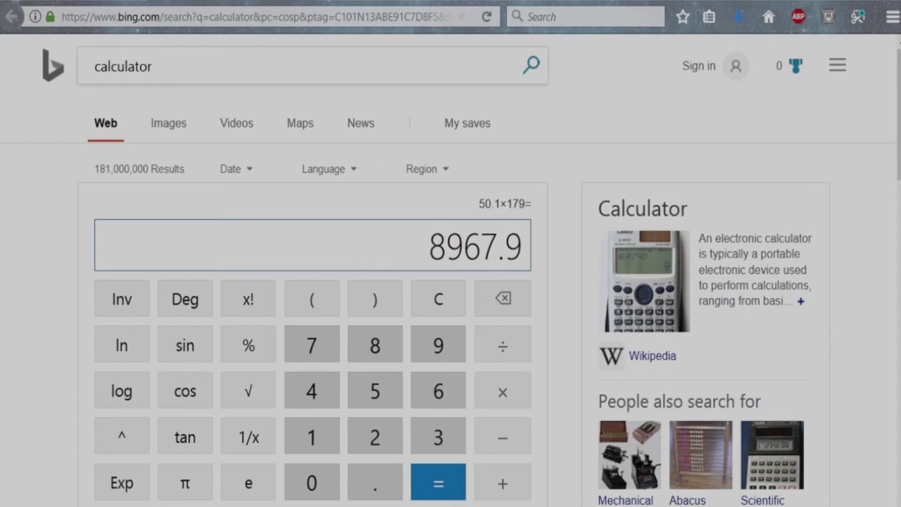
Paste 8967.9 after the equals sign of the payout line in the notes and add blank lines beneath it.
key(ctrl+Tab)
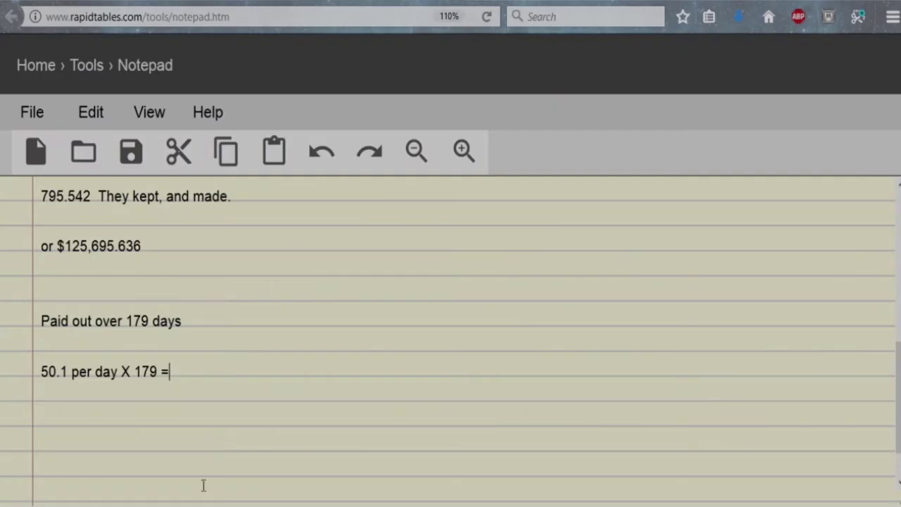
click(211, 377)
key(ctrl+v)
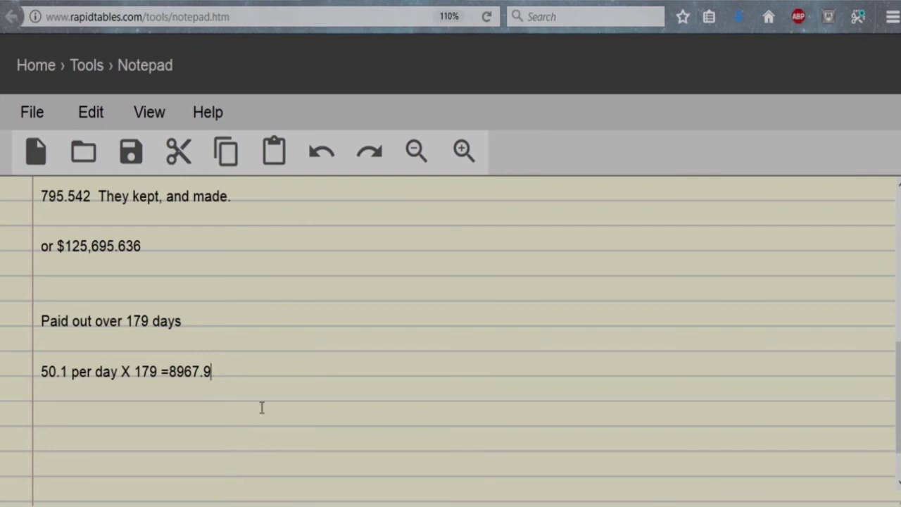
click(257, 369)
key(Return)
key(Return)
Insert a space between the equals sign and 8967.9 in the payout line.
click(84, 422)
click(158, 372)
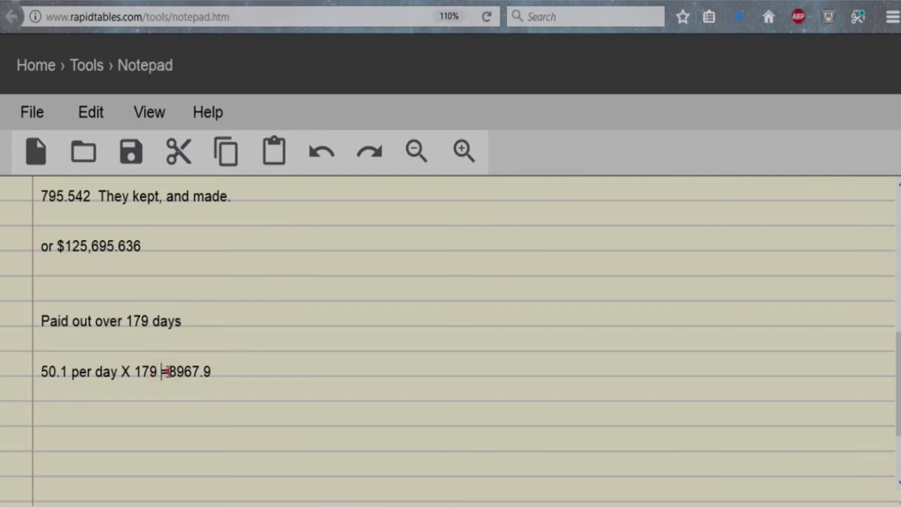
click(168, 381)
click(219, 378)
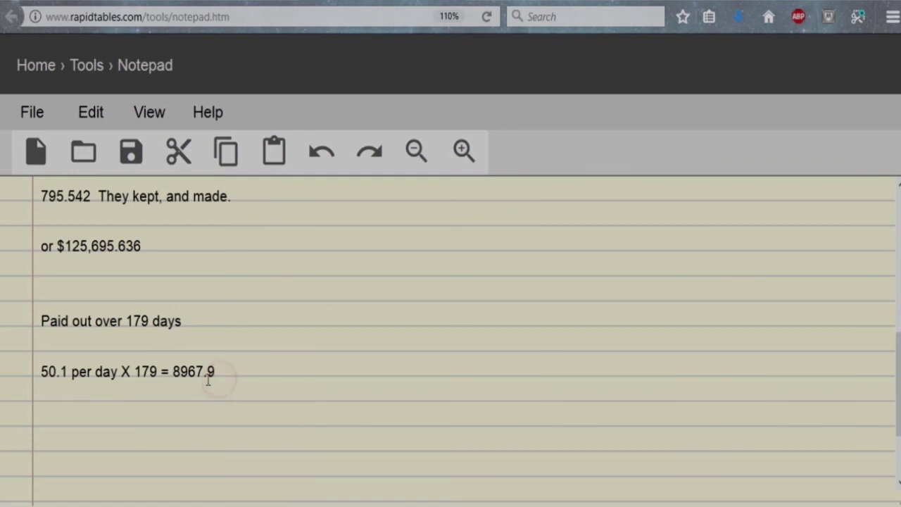
click(246, 376)
Add the word "earned" on a new line below the payout calculation.
click(108, 435)
click(50, 414)
click(41, 416)
text(earned)
Copy 8967.9 from the payout line to after "earned" and append "+ 5,010" to it.
click(176, 372)
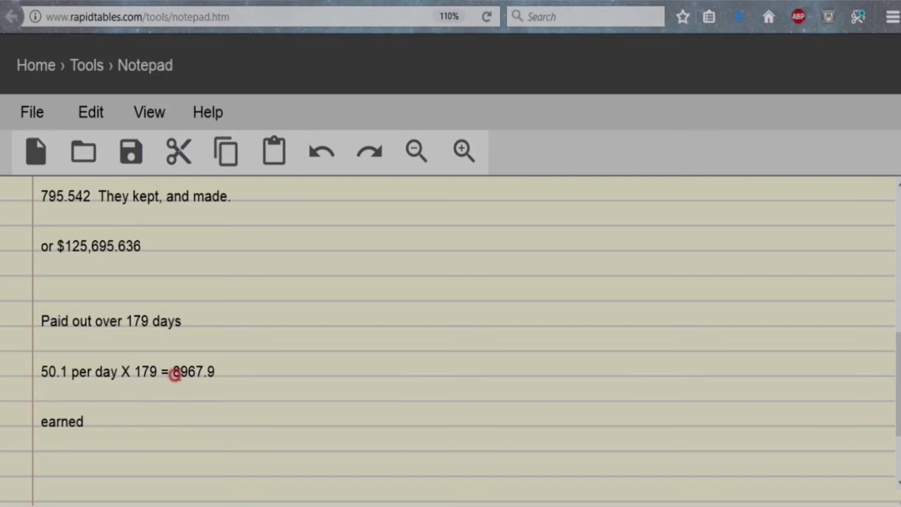
double_click(221, 372)
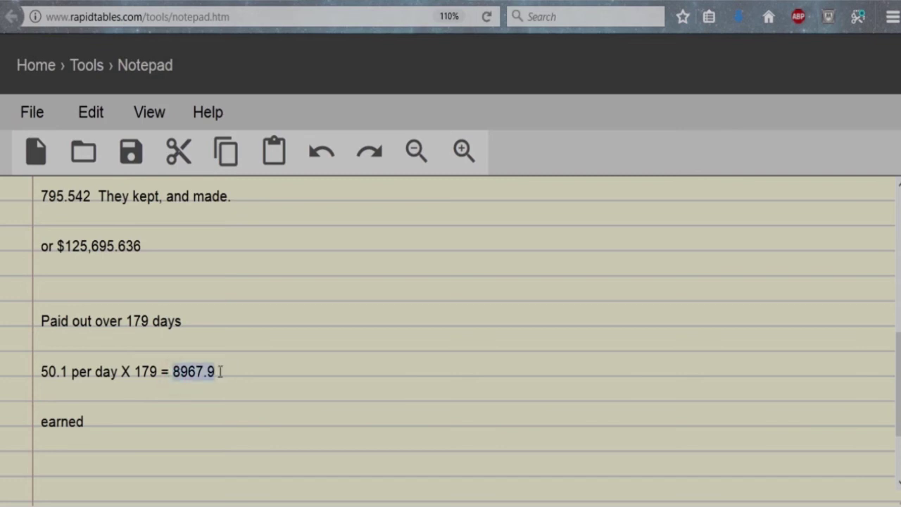
click(121, 425)
double_click(122, 427)
click(123, 427)
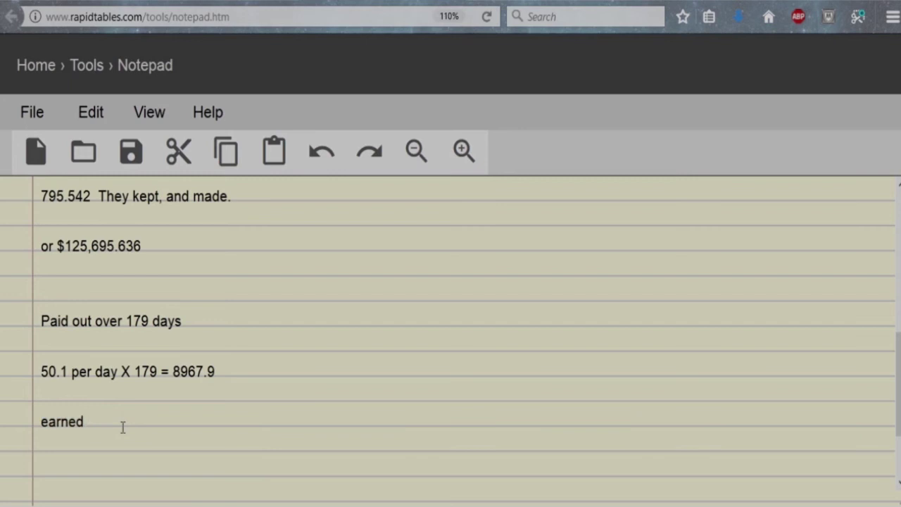
key(ctrl+v)
click(150, 427)
text(+ 5,010)
Switch to the Bing calculator and add 5010 to the 8967.9 payout total.
key(ctrl+Tab)
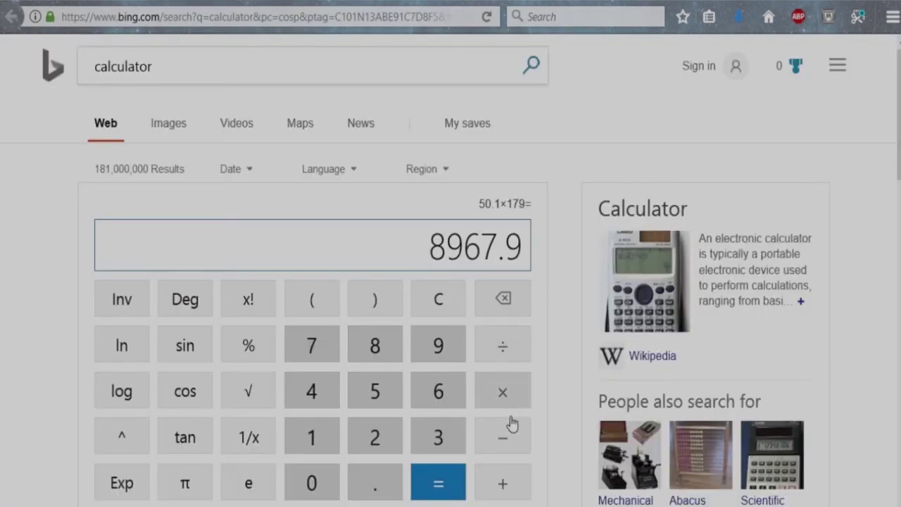
click(503, 489)
click(375, 399)
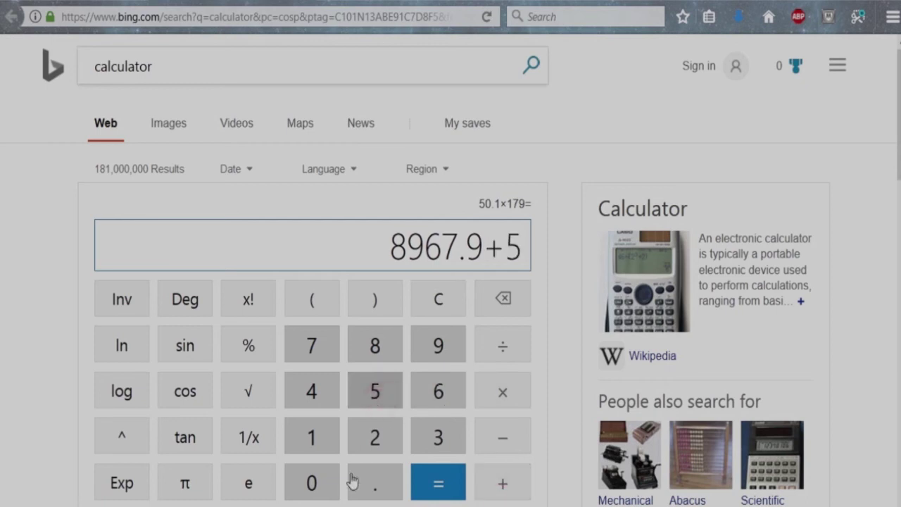
click(326, 483)
click(322, 445)
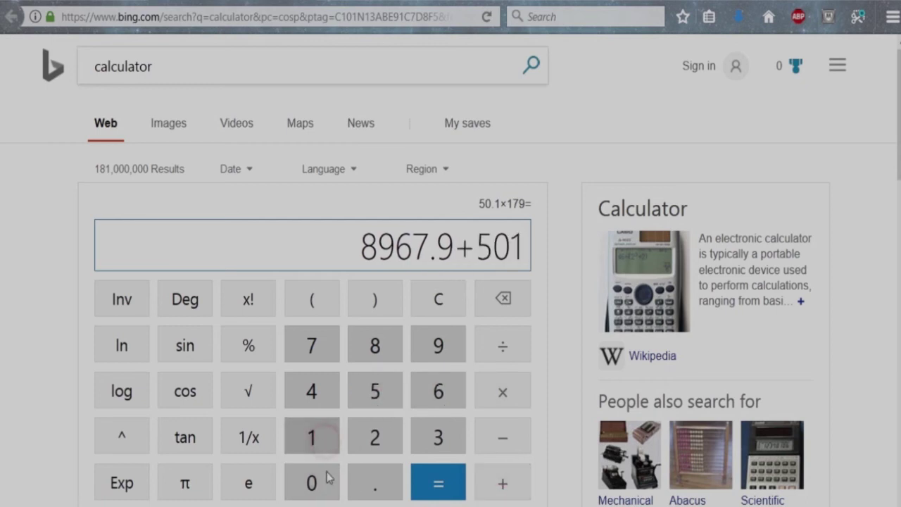
text(0)
click(445, 486)
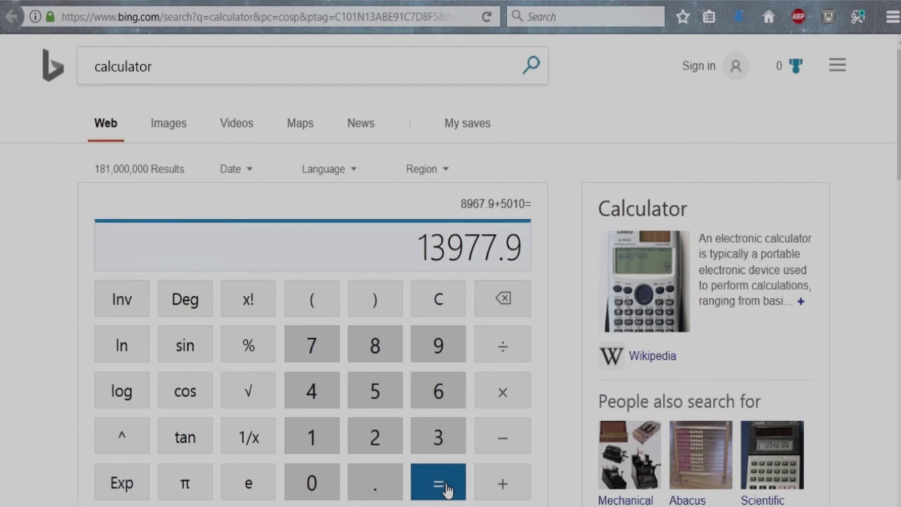
Copy the calculator's sum, 13977.9, and paste it on a new line below the earned line in the notes.
drag(420, 248, 428, 248)
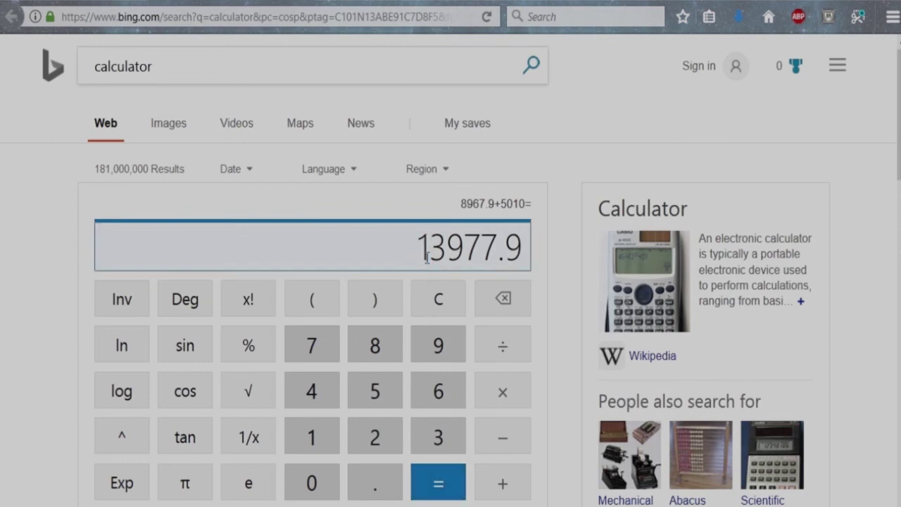
double_click(521, 260)
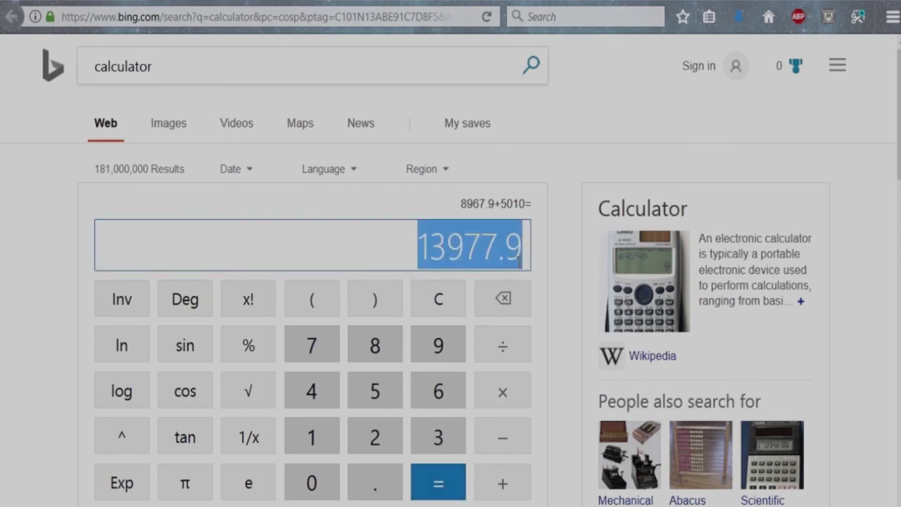
right_click(507, 257)
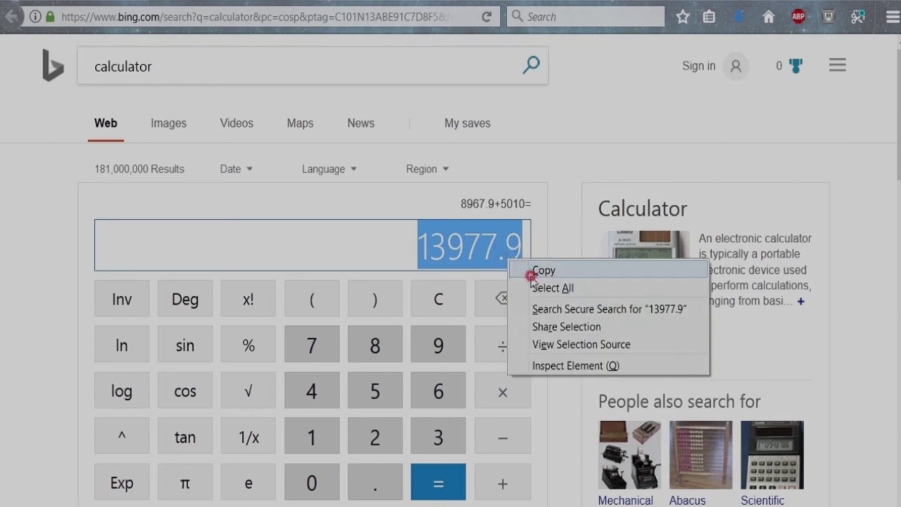
click(530, 269)
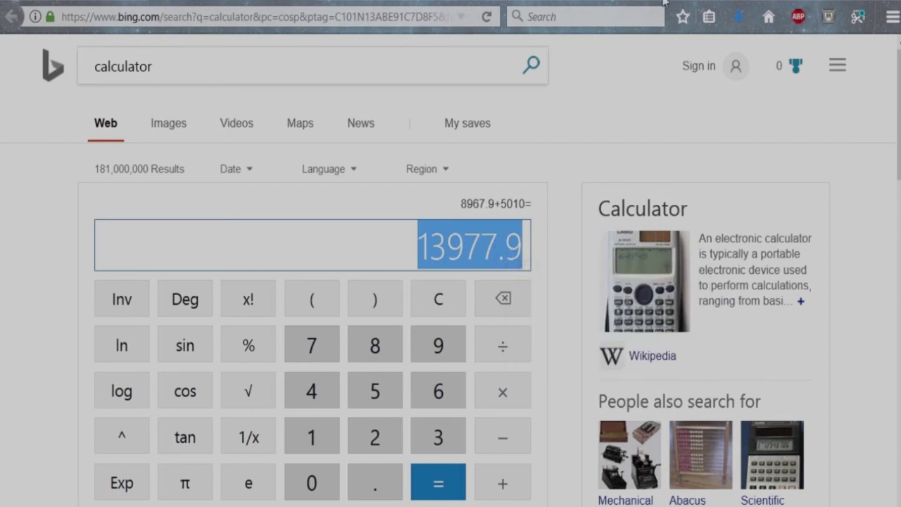
key(ctrl+Tab)
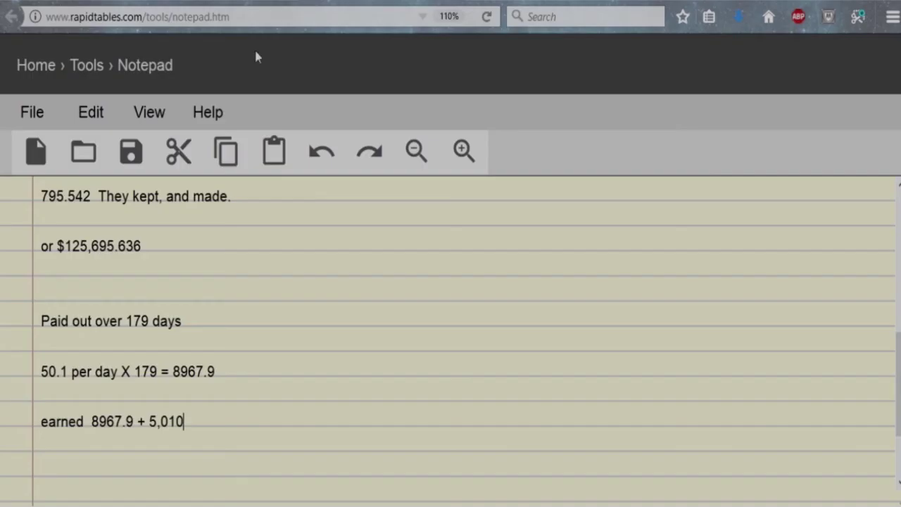
click(207, 444)
key(Return)
key(Return)
key(ctrl+v)
Append an equals sign after 5,010 on the earned line, removing any stray characters.
click(201, 411)
text(n)
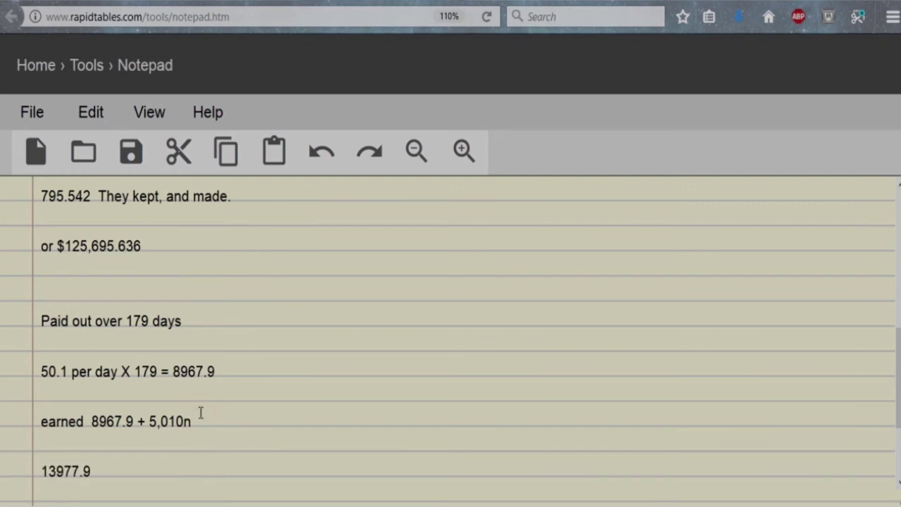
click(198, 425)
key(BackSpace)
text(+)
key(BackSpace)
key(BackSpace)
key(BackSpace)
text(0 =)
Paste 13977.9 after the equals sign on the earned line.
right_click(214, 434)
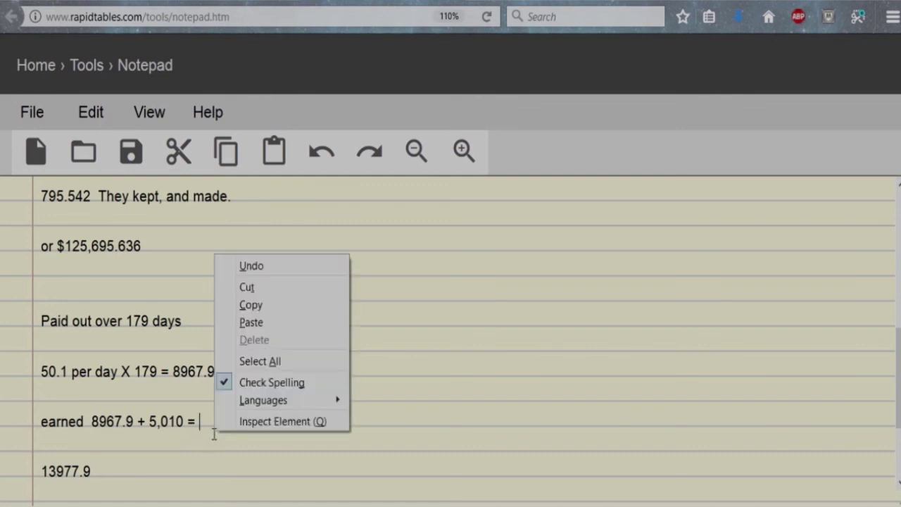
click(206, 426)
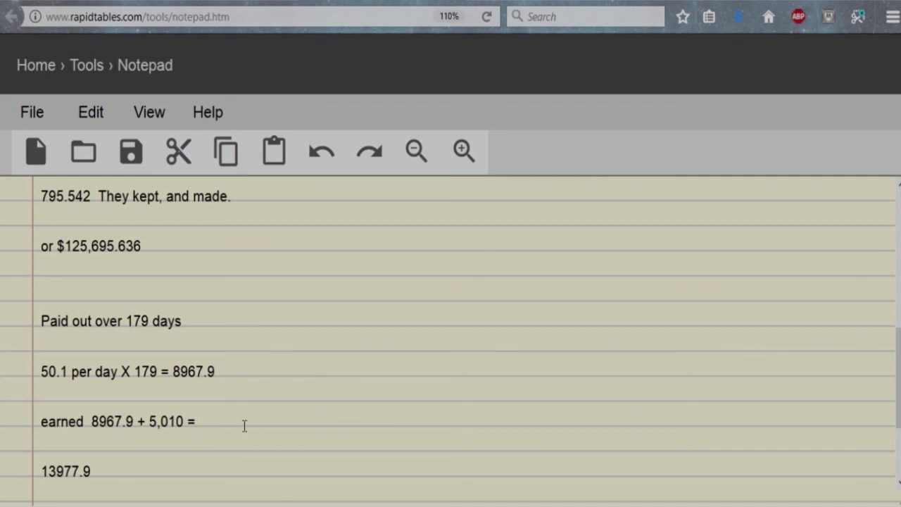
click(244, 425)
key(ctrl+v)
Insert a thousands comma in the separate total below the earned line so it reads 13,977.9.
click(105, 475)
click(58, 471)
text(,)
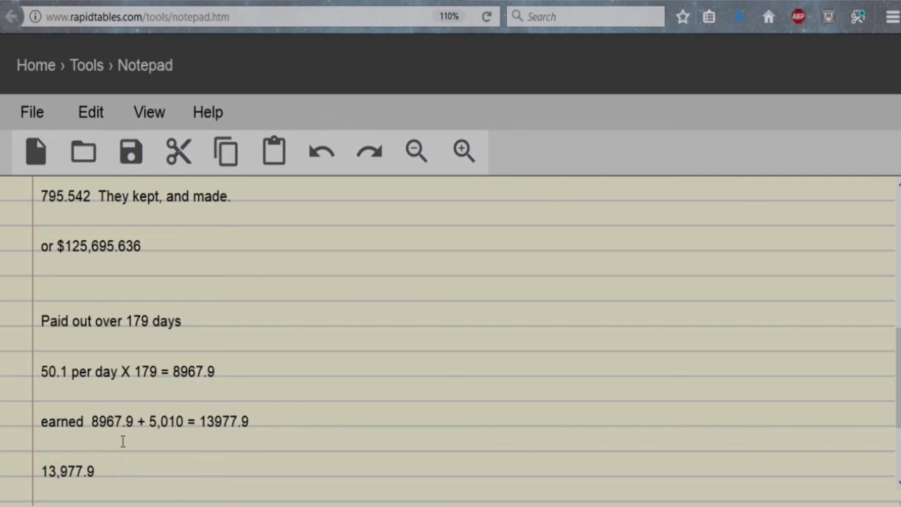
Select the amount 125,695.636 after the dollar sign in the kept-and-made notes.
drag(161, 257, 66, 258)
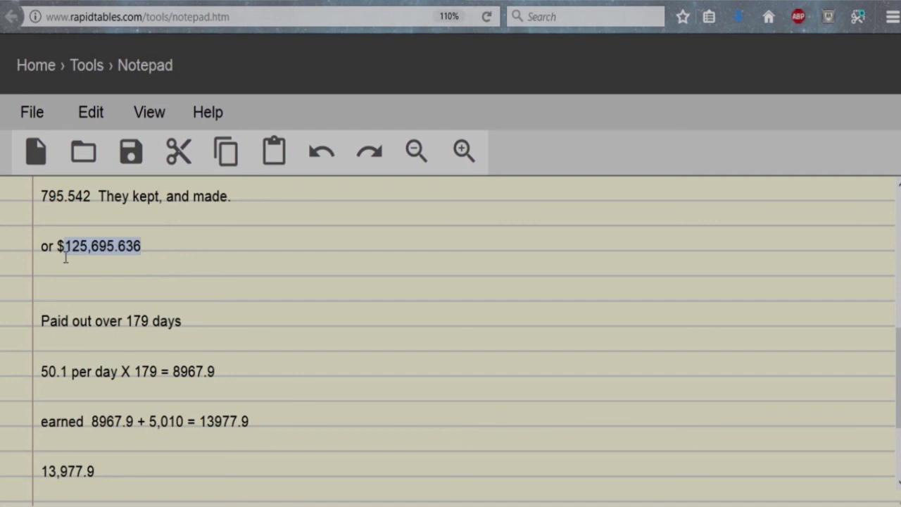